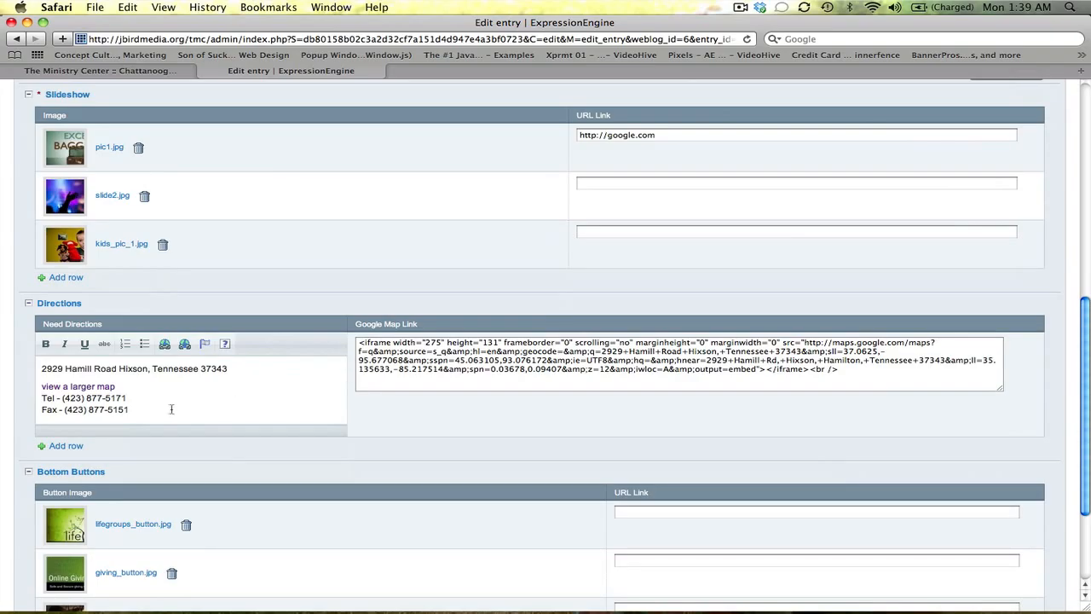
# - Examine the Need Directions text and the Google Map embed code, including its width and height, and compare them with the live homepage
pyautogui.moveTo(168, 410); pyautogui.dragTo(25, 371)
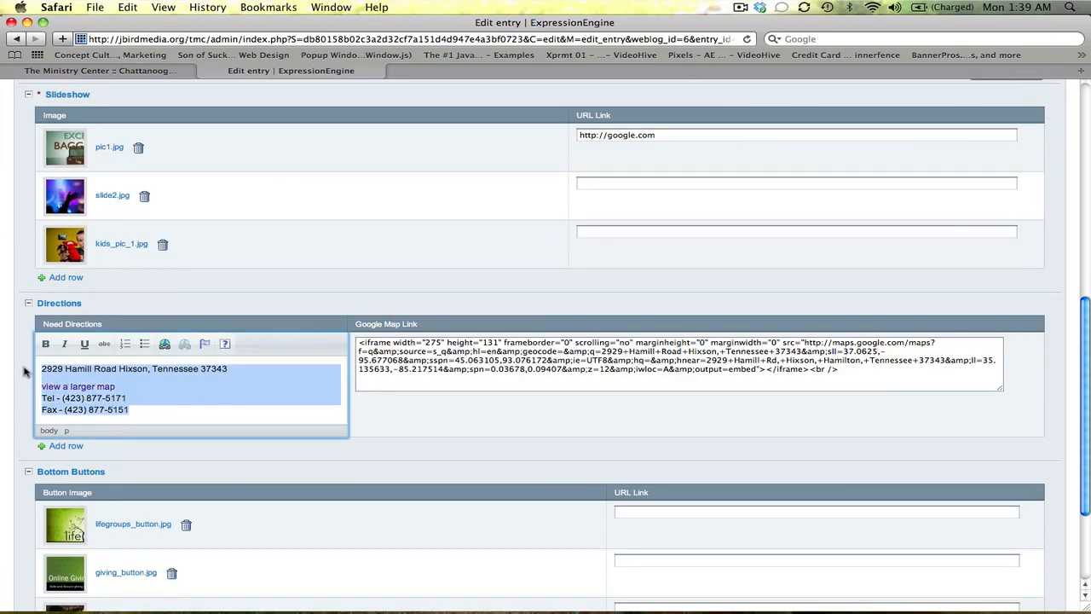
pyautogui.click(475, 368)
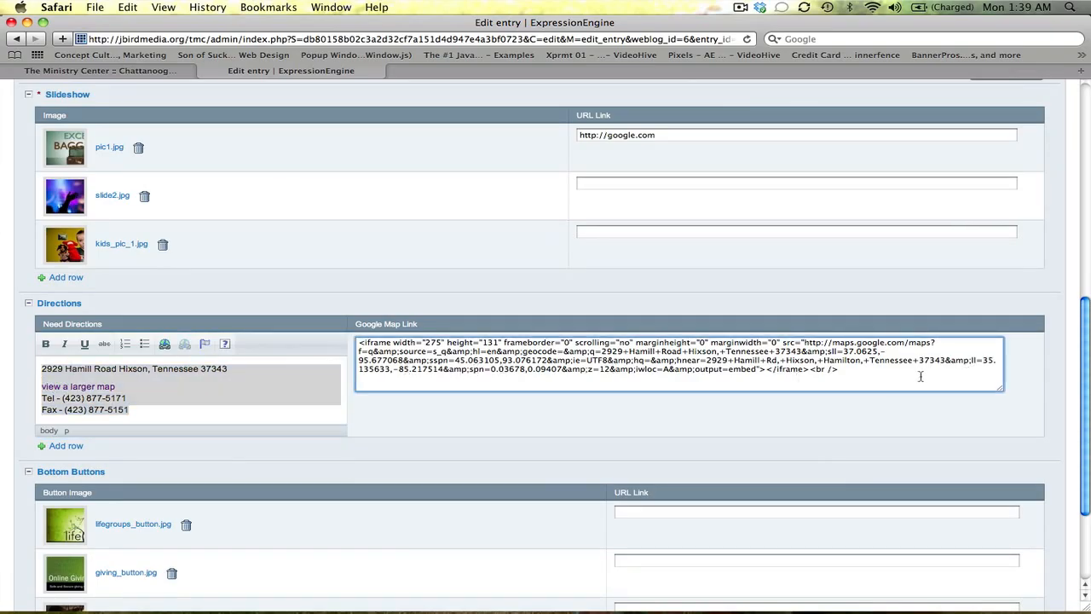
pyautogui.moveTo(770, 378); pyautogui.dragTo(357, 344)
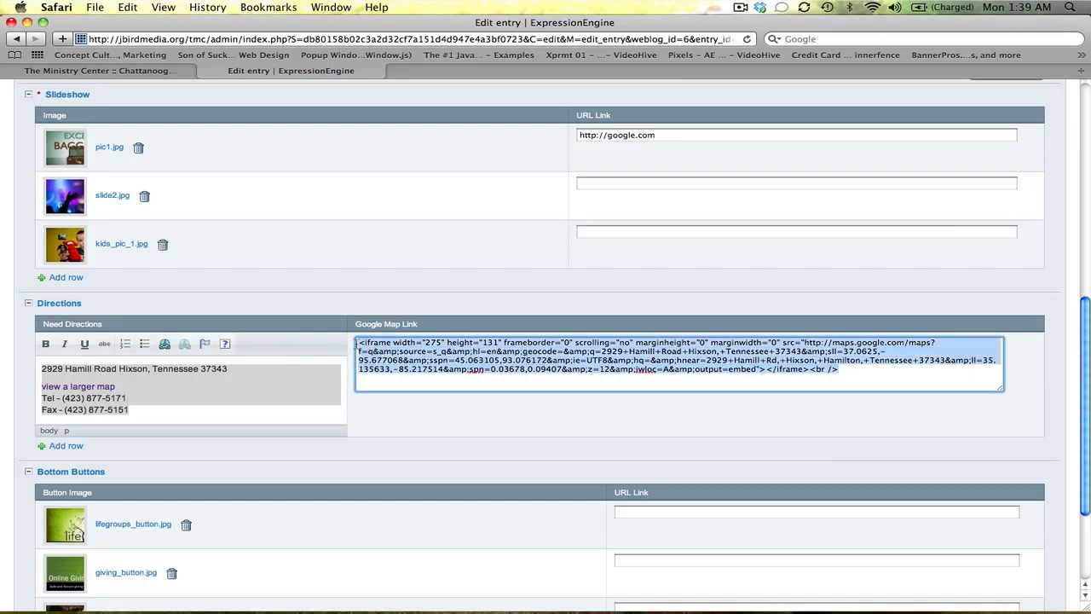
pyautogui.click(440, 342)
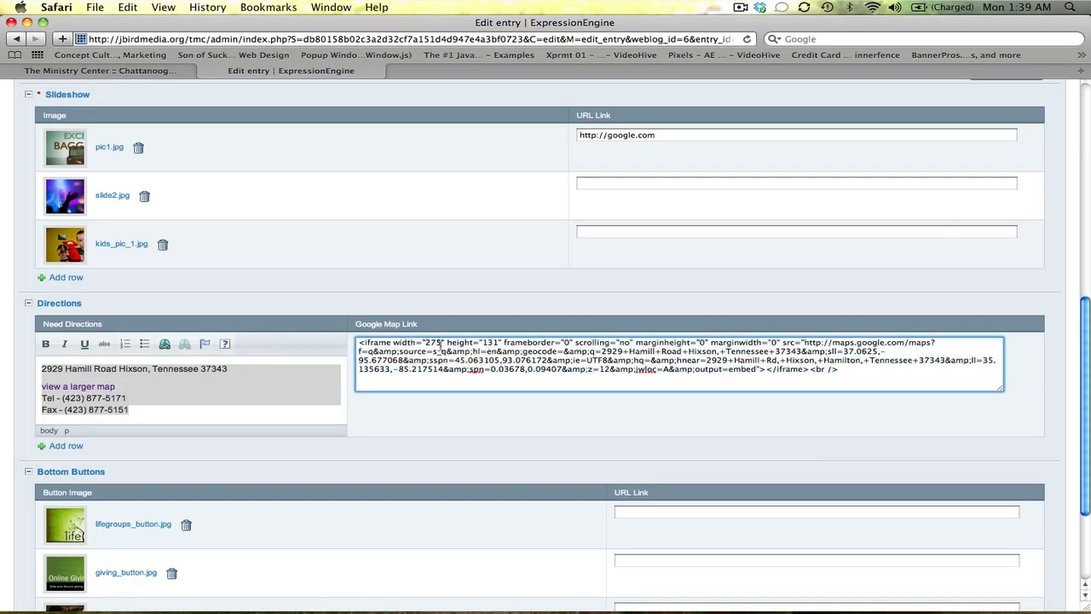
pyautogui.moveTo(441, 342); pyautogui.dragTo(426, 343)
pyautogui.click(493, 342)
pyautogui.moveTo(845, 374); pyautogui.dragTo(345, 349)
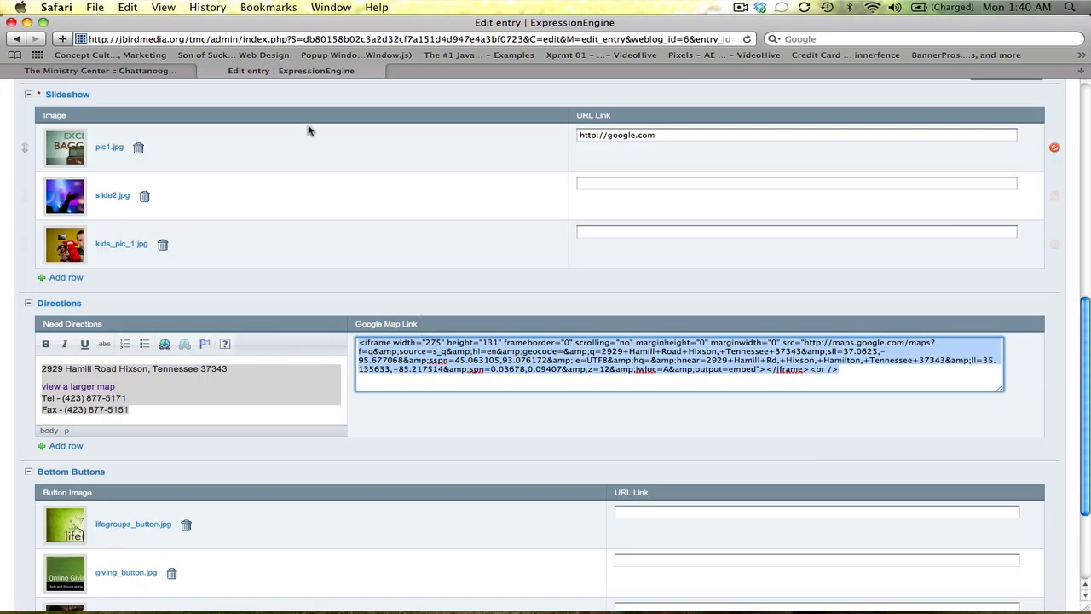
pyautogui.click(180, 73)
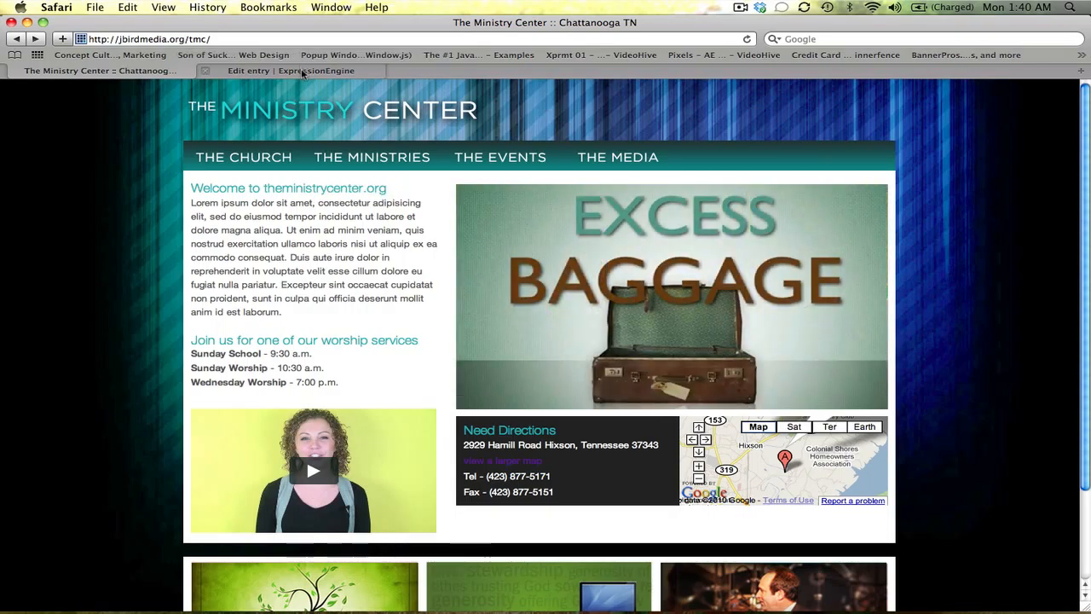
pyautogui.click(303, 73)
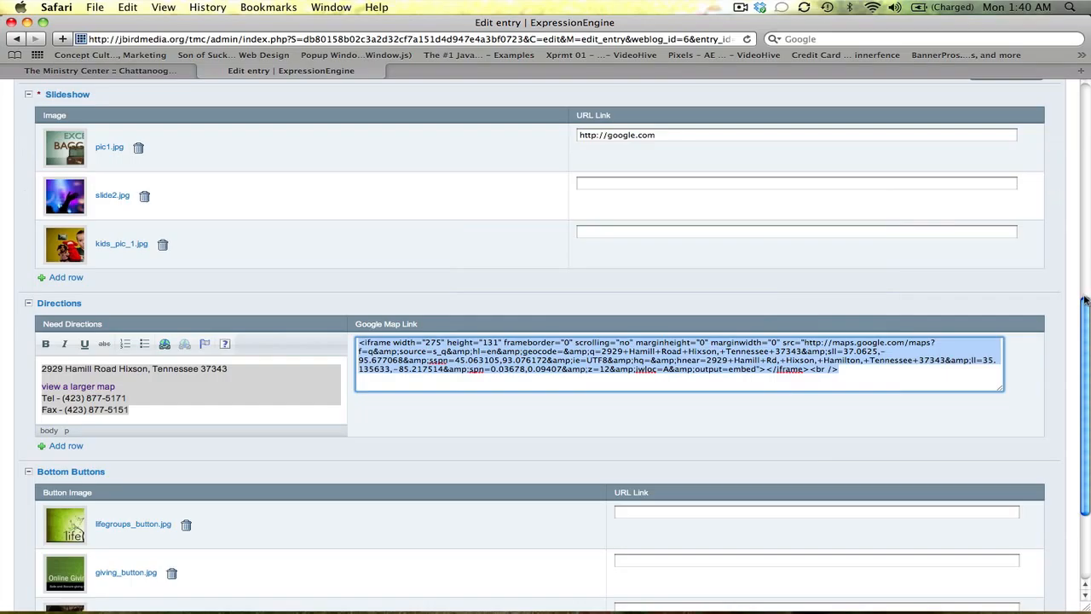
# - Clear the URL link of the pic1.jpg slide in the Slideshow section
pyautogui.moveTo(1085, 300); pyautogui.dragTo(1085, 240)
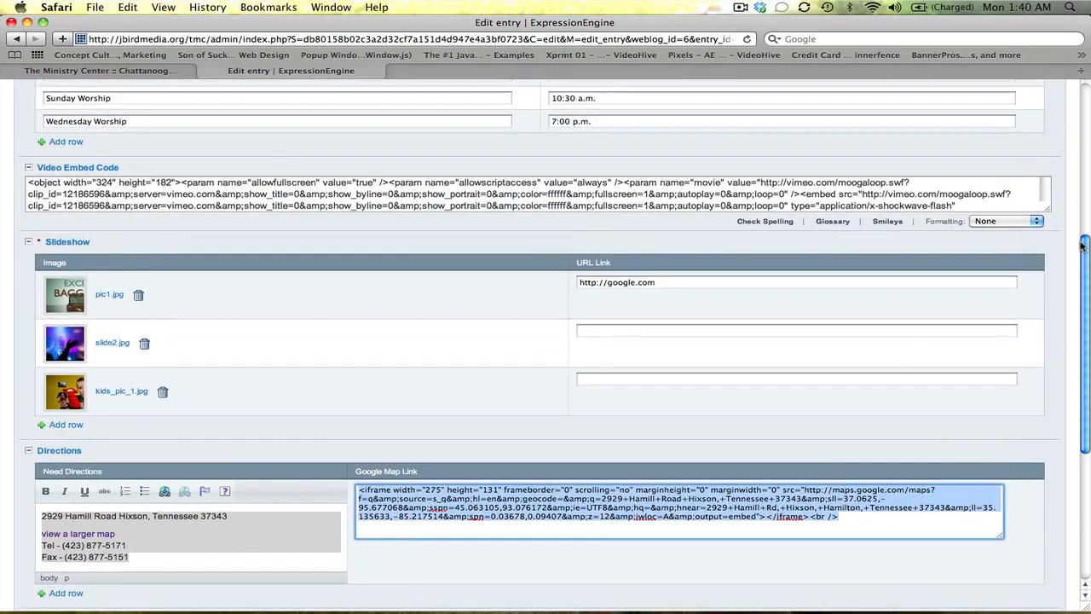
pyautogui.tripleClick(684, 284)
pyautogui.press('BackSpace')
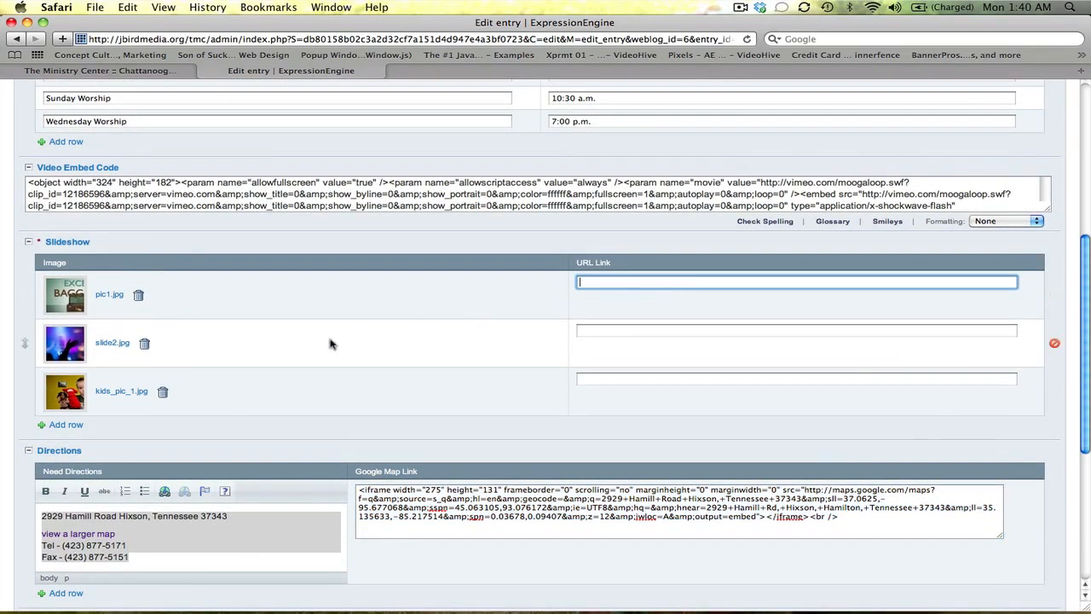
pyautogui.click(71, 389)
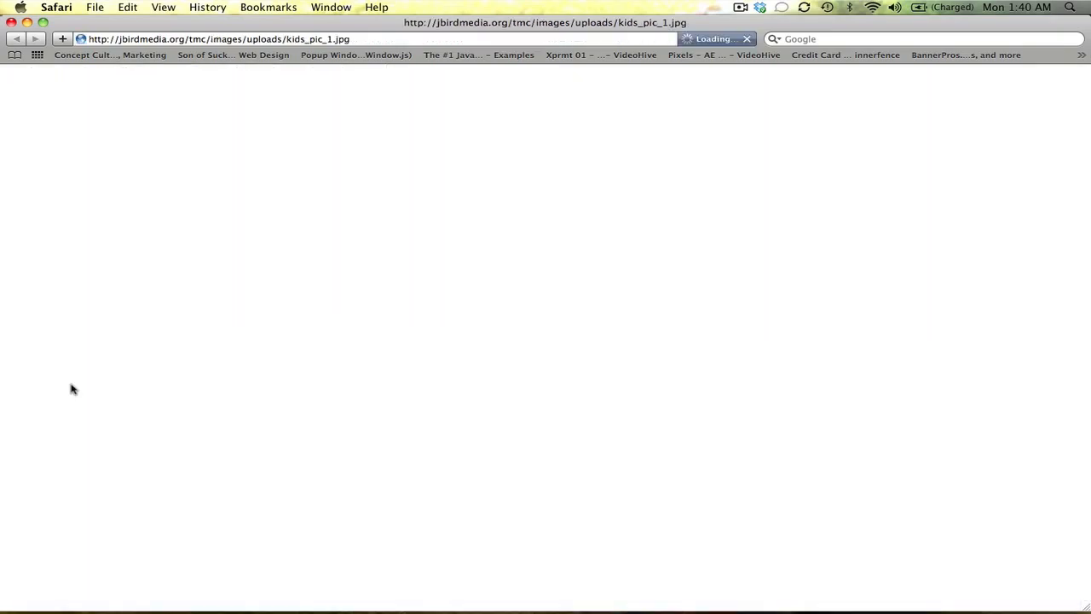
pyautogui.click(16, 40)
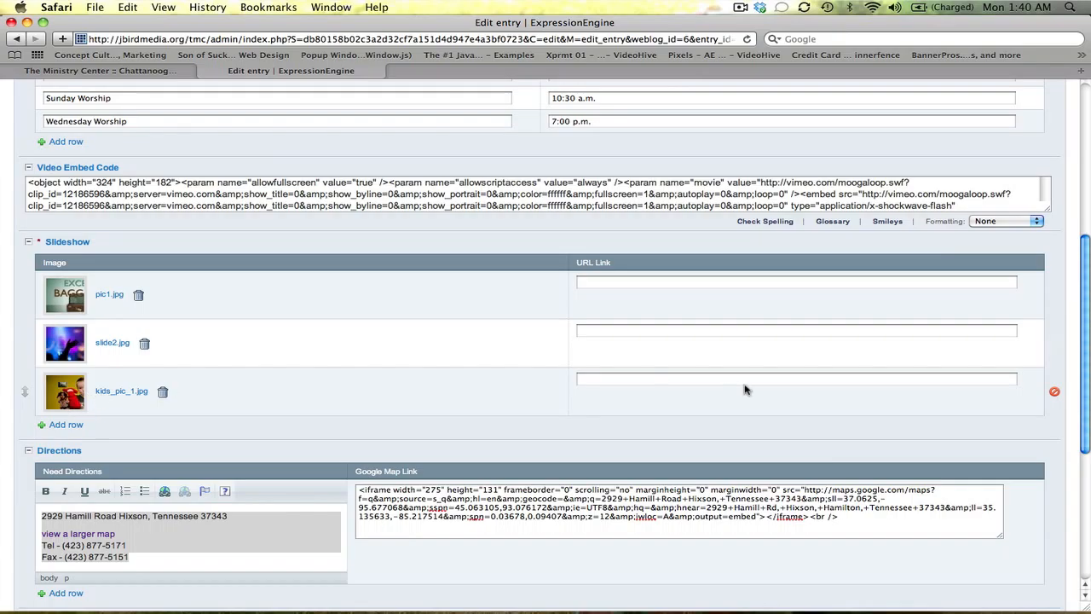
pyautogui.click(1053, 393)
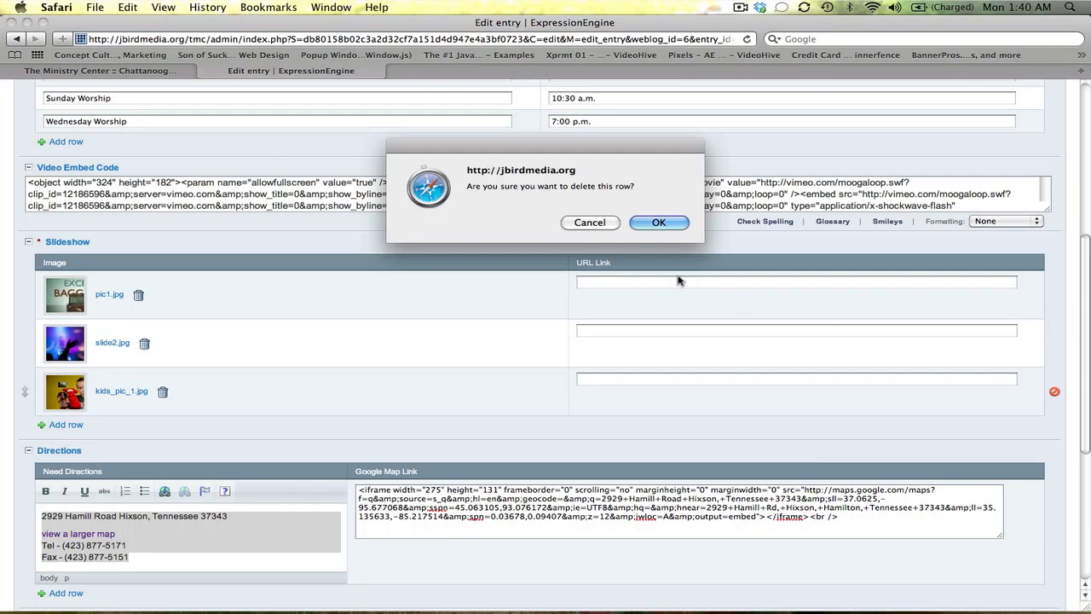
pyautogui.click(614, 223)
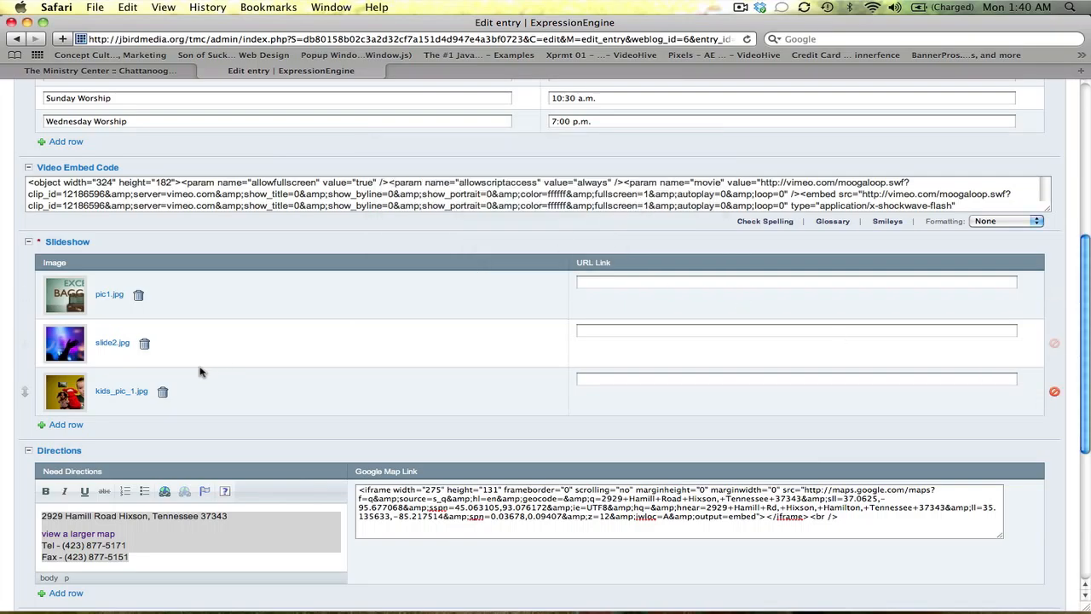
# - Remove the kids_pic_1.jpg slideshow image by deleting it permanently from the site
pyautogui.click(164, 393)
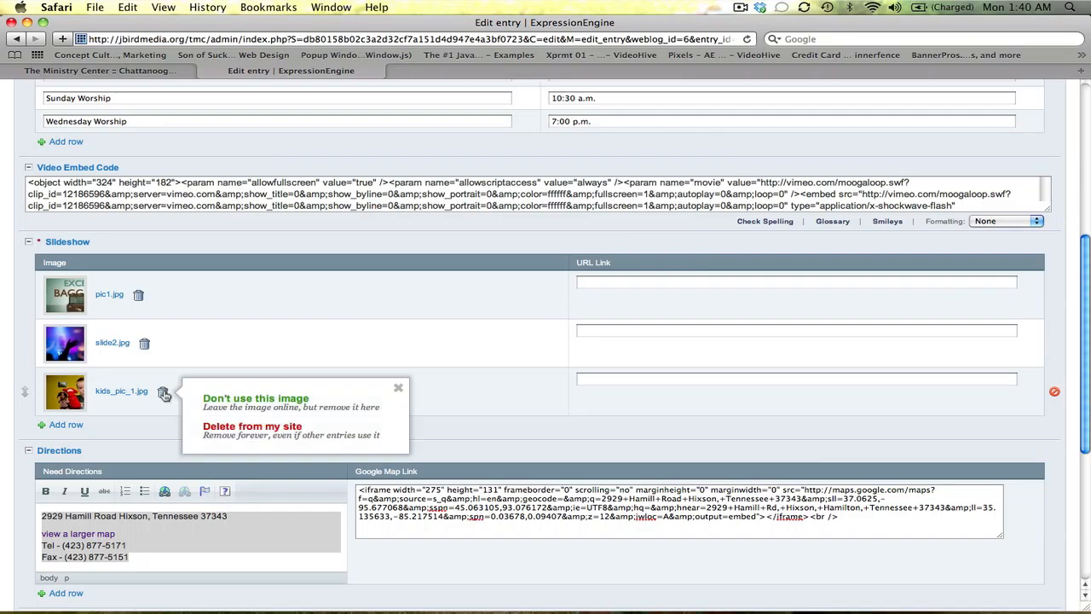
pyautogui.click(248, 400)
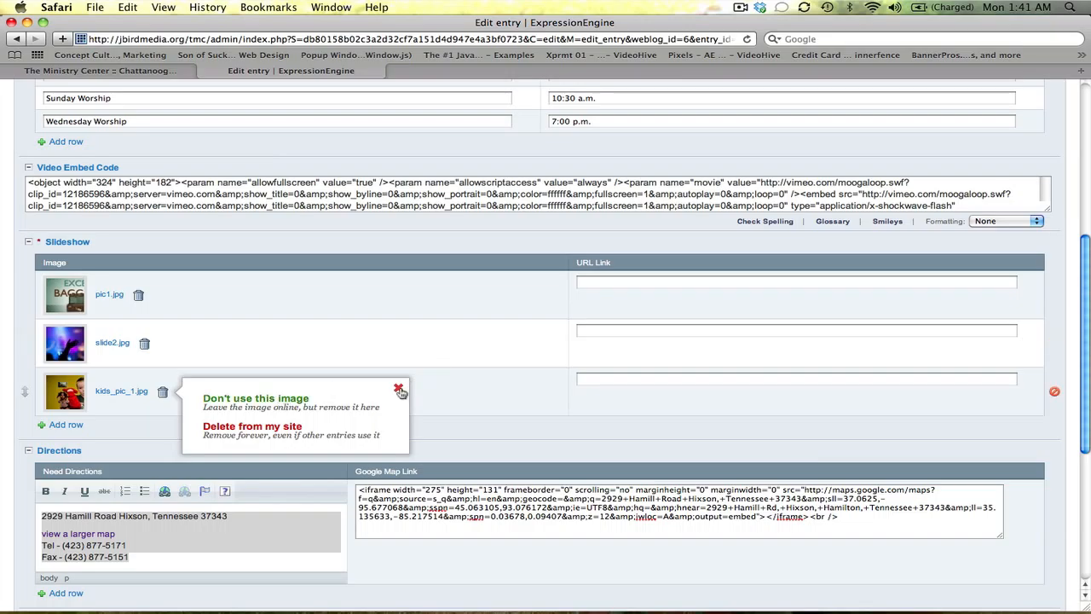
pyautogui.click(286, 433)
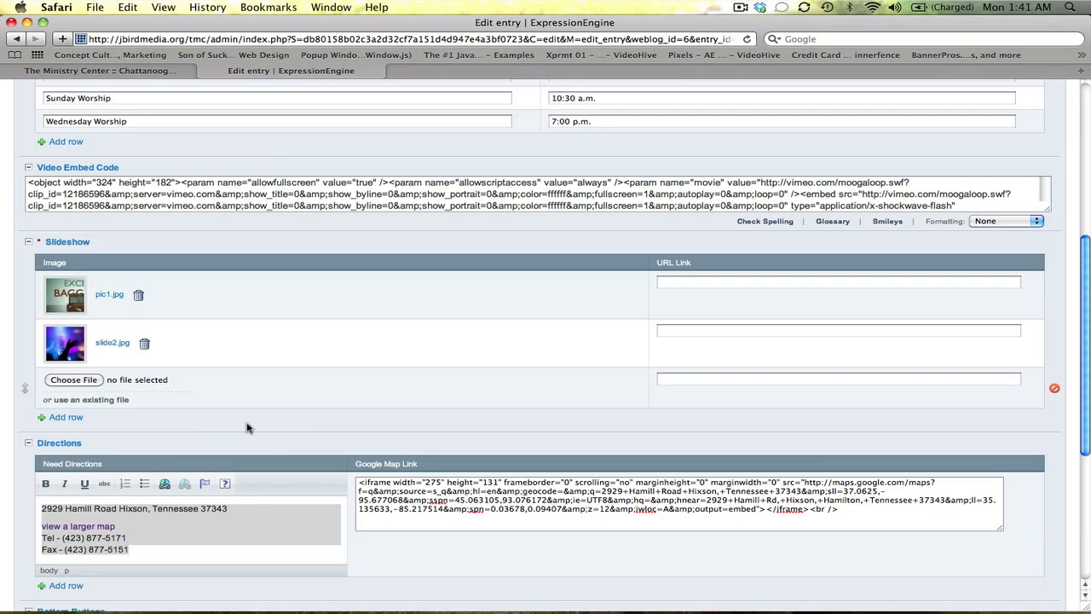
pyautogui.click(94, 400)
pyautogui.click(96, 380)
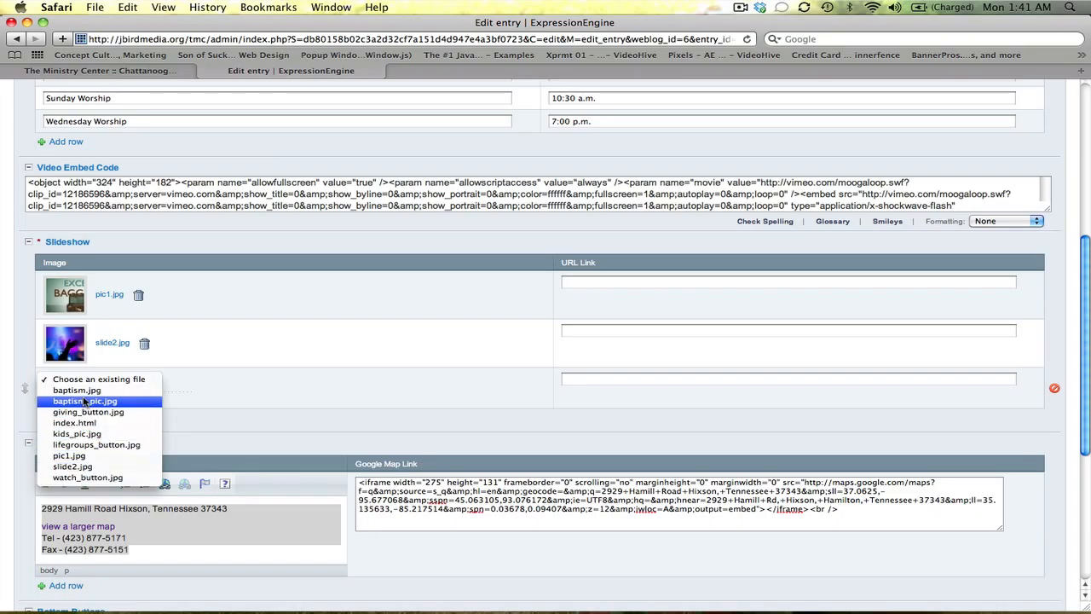
pyautogui.click(182, 394)
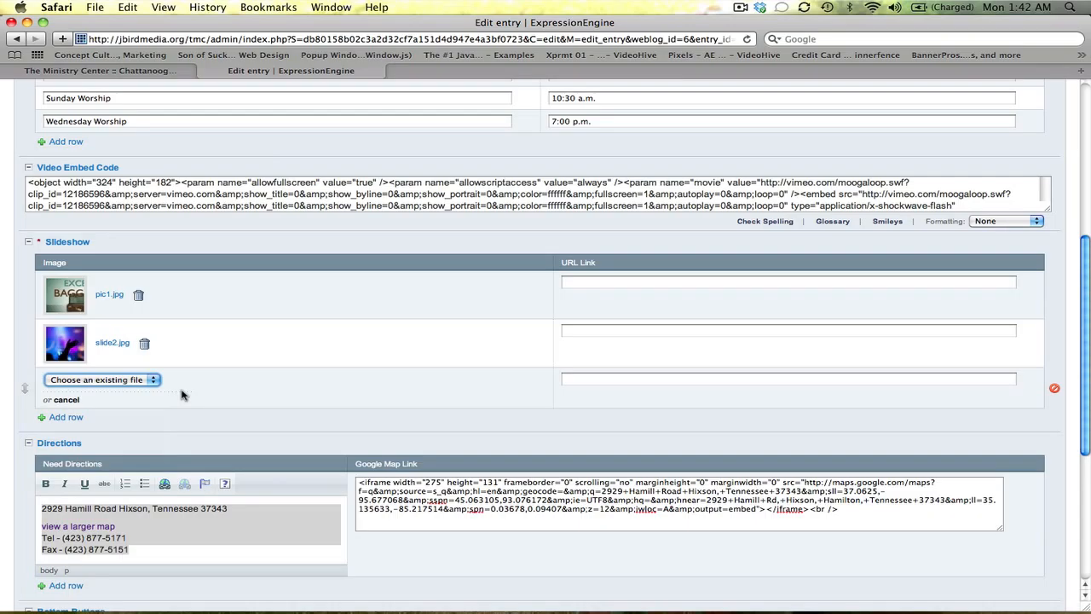
pyautogui.click(600, 377)
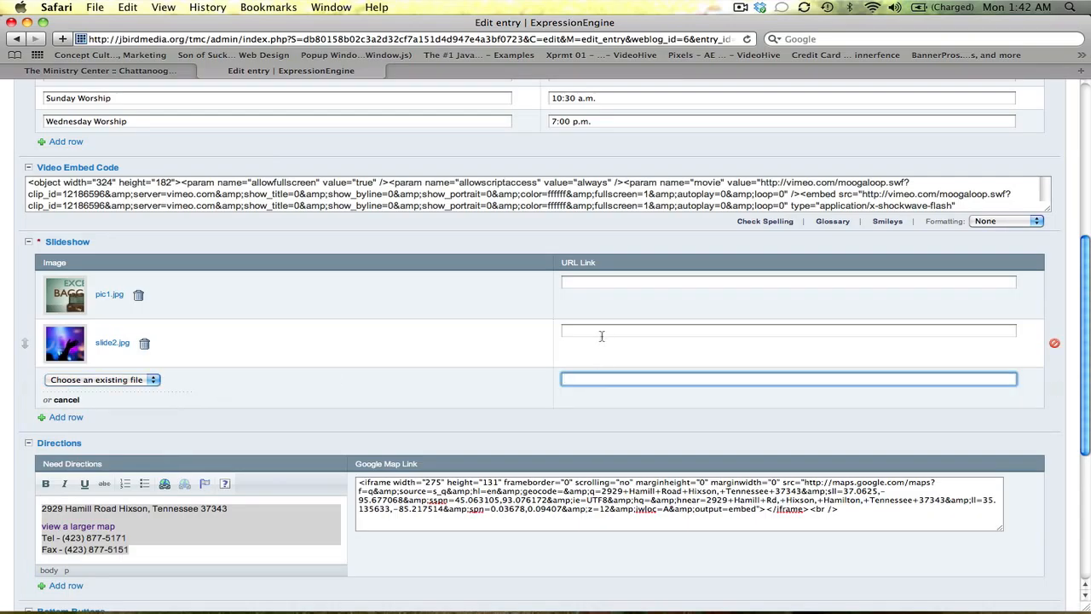
pyautogui.click(602, 335)
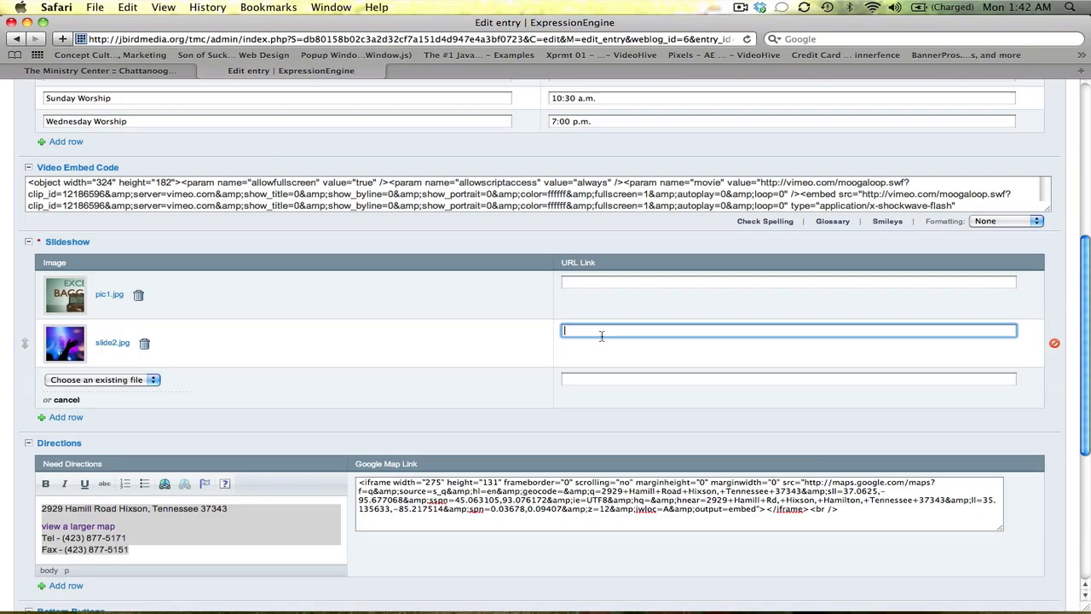
# - Delete the empty third row of the Slideshow and update the Homepage entry
pyautogui.click(1055, 387)
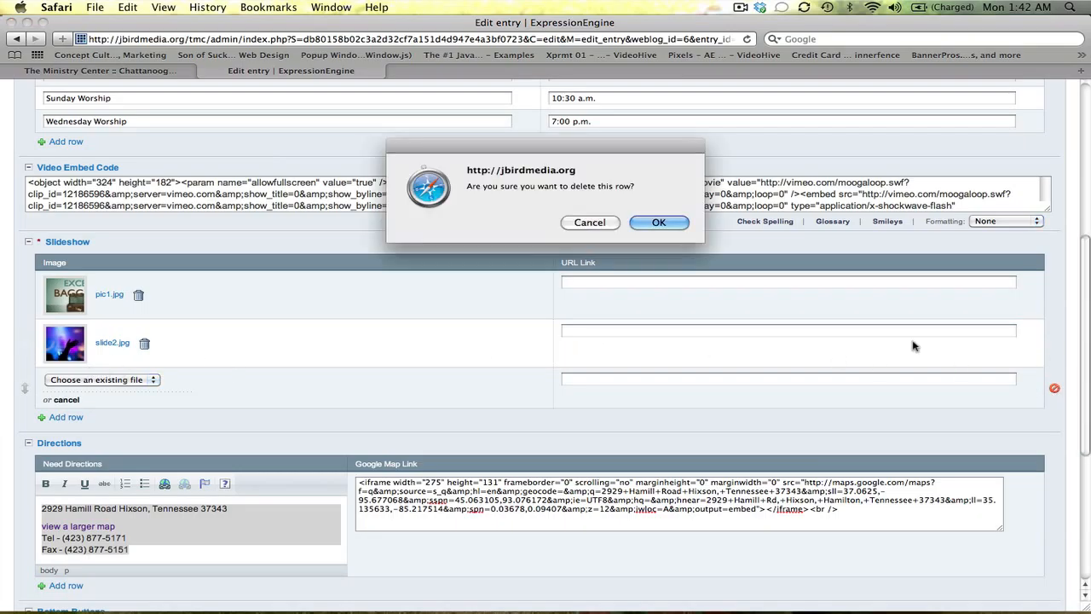
pyautogui.click(658, 222)
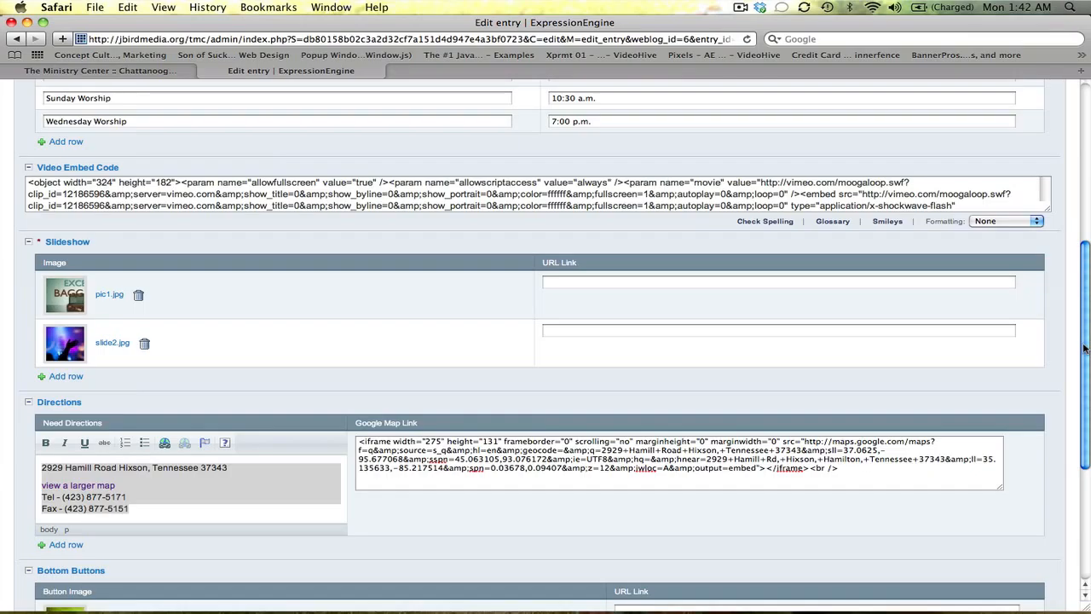
pyautogui.moveTo(1084, 348); pyautogui.dragTo(1084, 187)
pyautogui.click(980, 186)
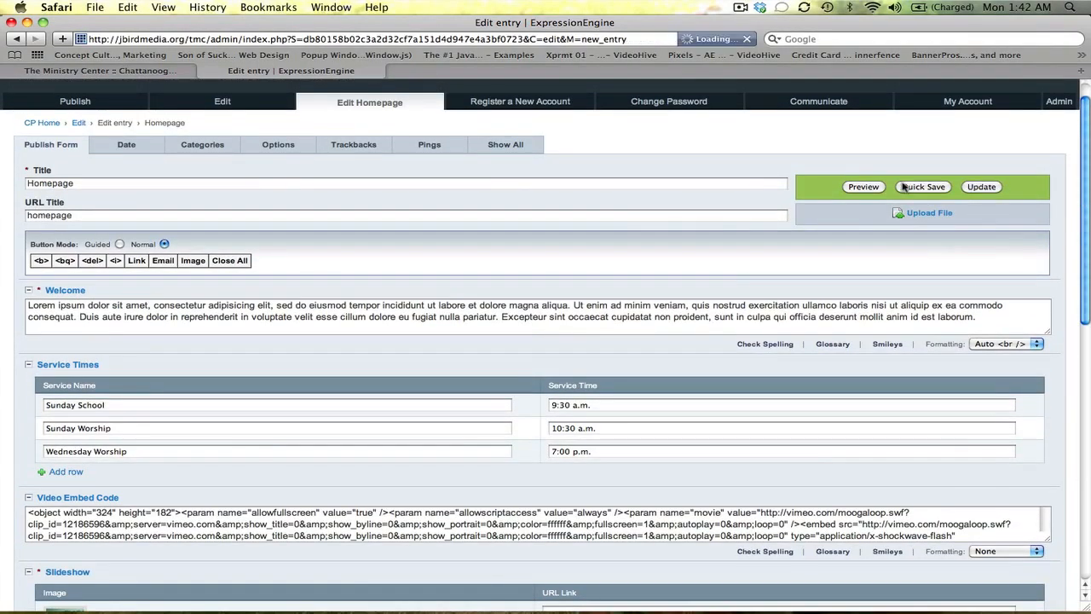
# - Reload the live Ministry Center homepage and review its slideshow and the end of the welcome text
pyautogui.click(162, 74)
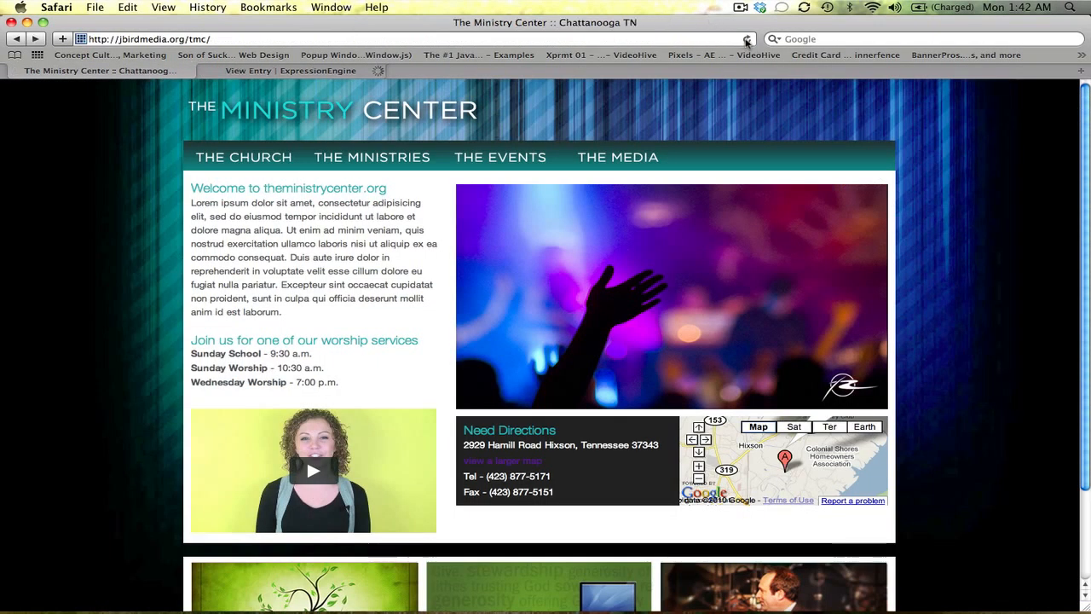
pyautogui.click(747, 39)
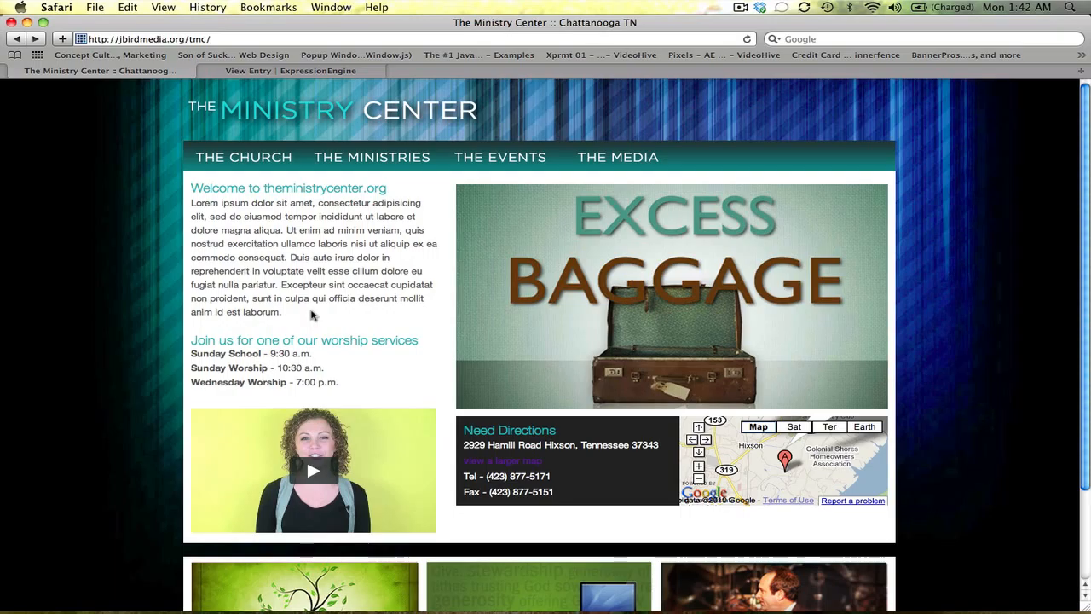
pyautogui.moveTo(311, 315); pyautogui.dragTo(290, 258)
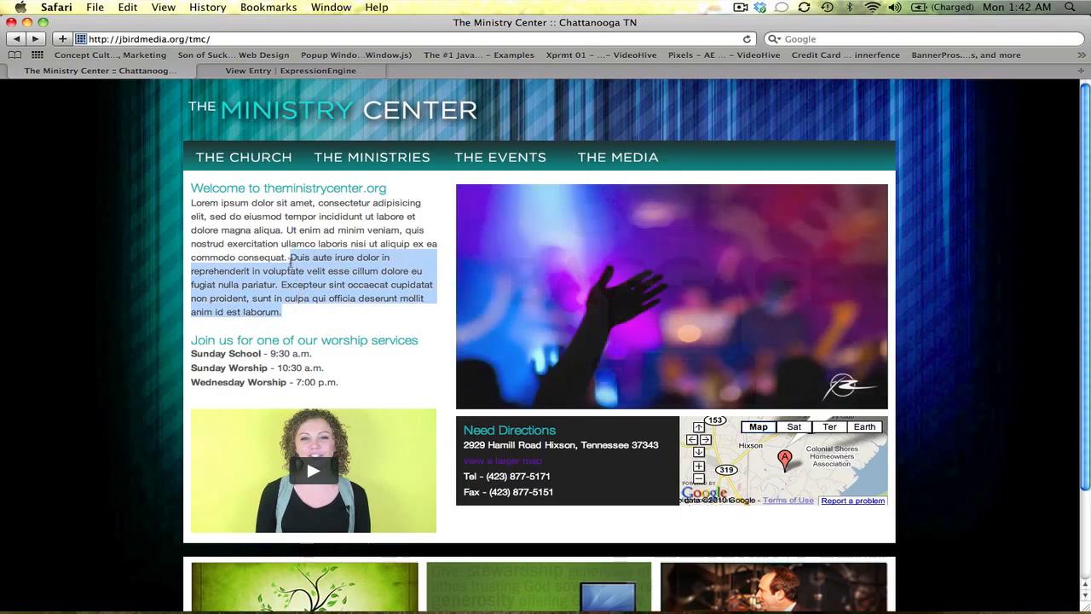
# - Delete the Welcome text from "Duis aute irure dolor" to its end in the Homepage entry and update the entry
pyautogui.click(277, 71)
pyautogui.click(372, 130)
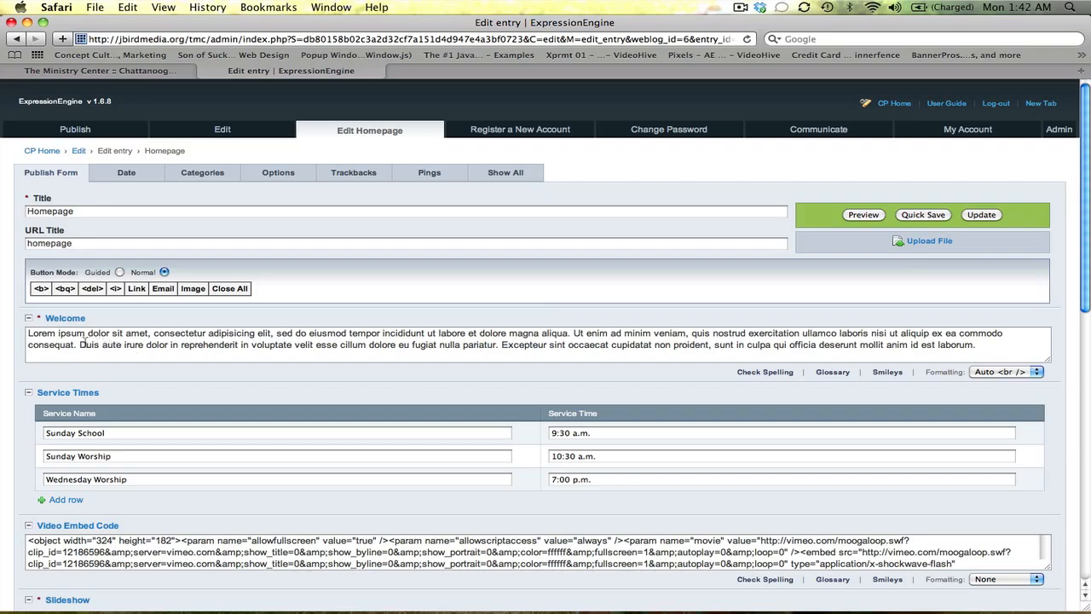
pyautogui.moveTo(79, 345); pyautogui.dragTo(976, 344)
pyautogui.press('BackSpace')
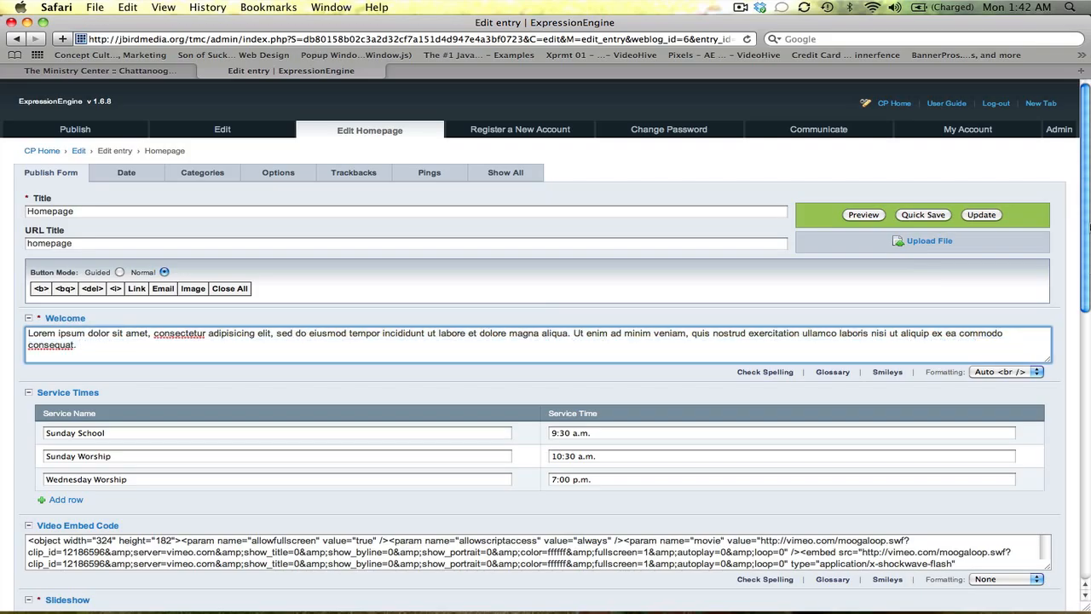
pyautogui.click(981, 215)
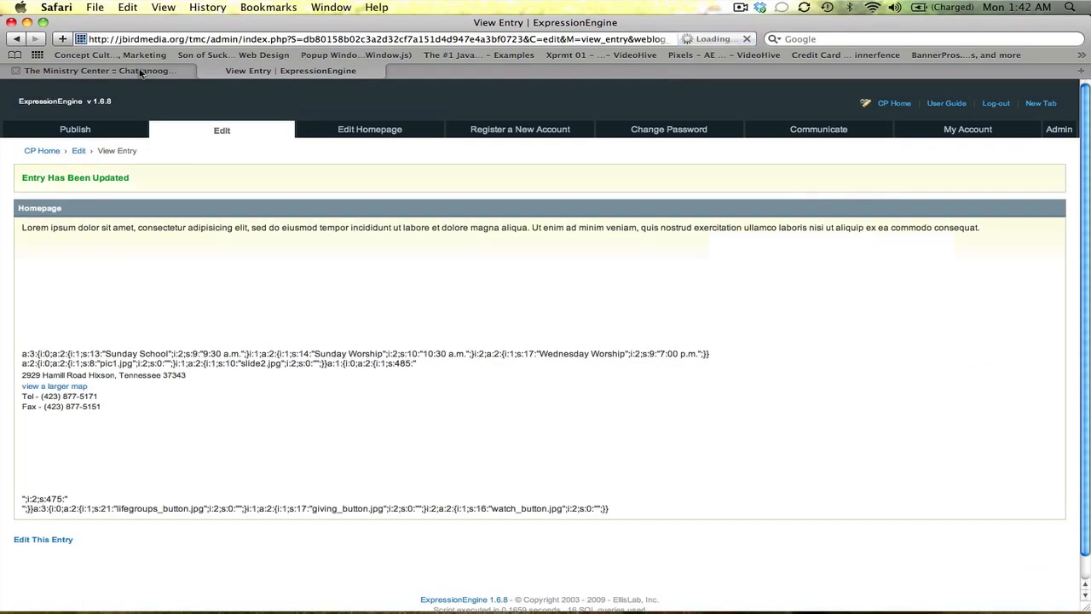
# - Reload the live homepage, review it down to the bottom buttons, and reopen the Homepage entry for editing
pyautogui.click(140, 72)
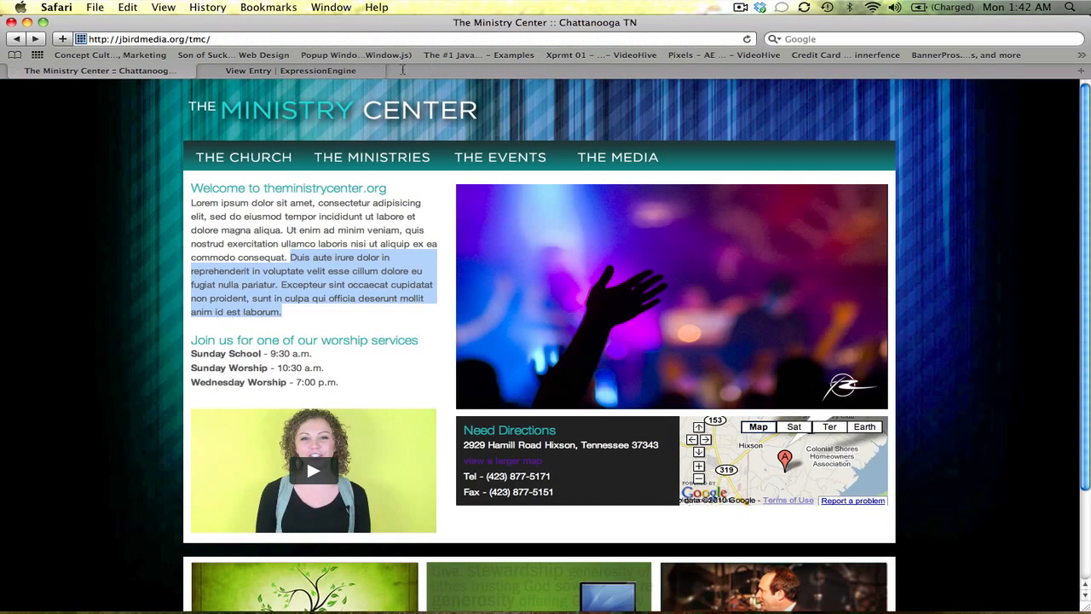
pyautogui.click(747, 43)
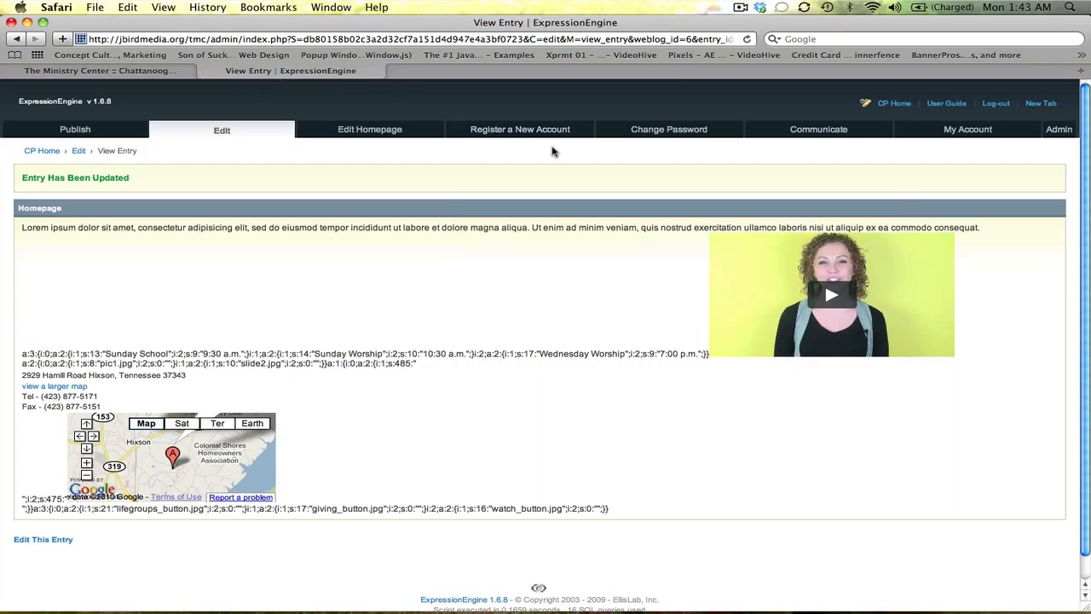
pyautogui.click(366, 130)
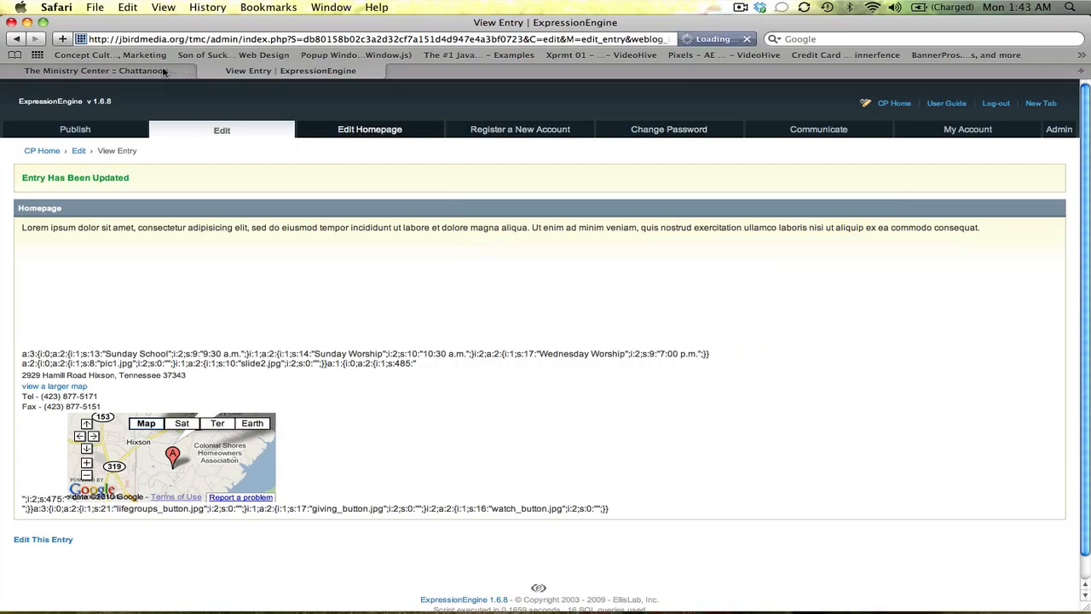
pyautogui.click(136, 71)
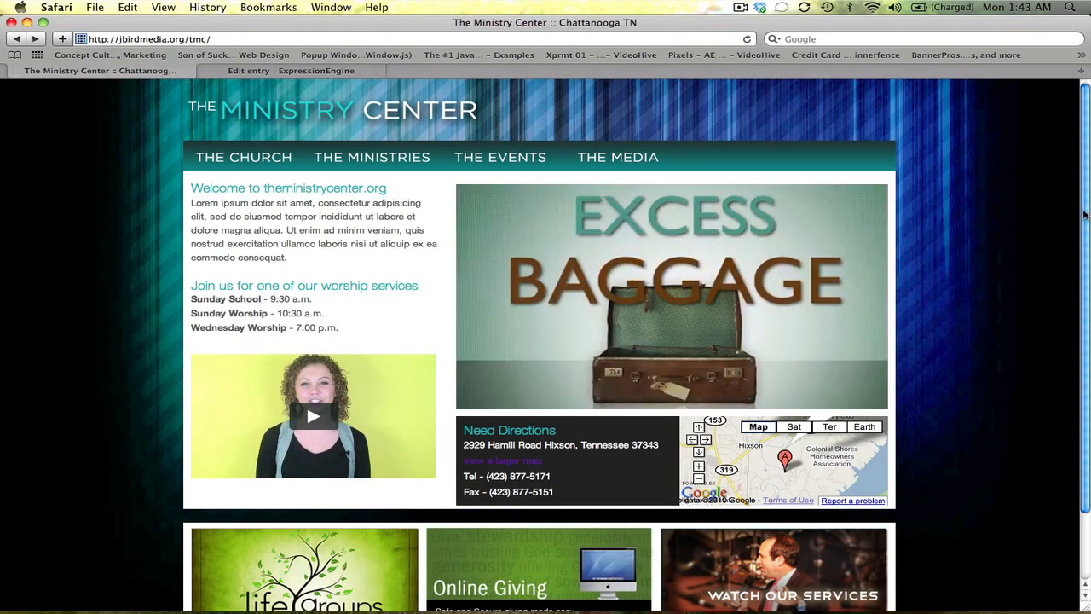
pyautogui.moveTo(1085, 213); pyautogui.dragTo(1087, 341)
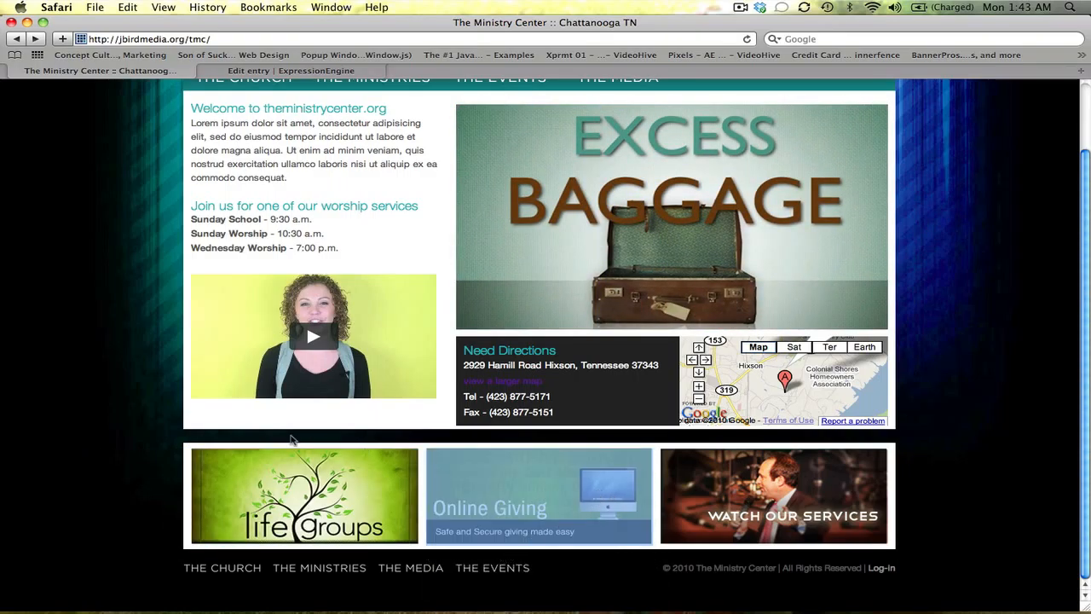
pyautogui.click(305, 71)
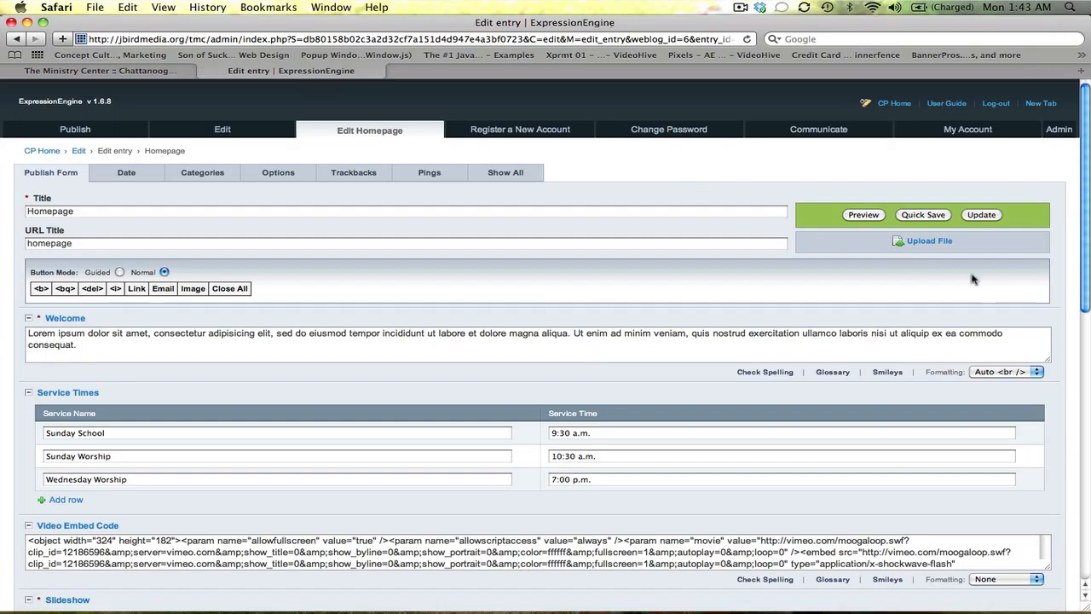
# - Examine the Bottom Buttons section of the Homepage entry, viewing the full lifegroups_button.jpg image and each row's URL Link field
pyautogui.moveTo(1082, 262); pyautogui.dragTo(1088, 543)
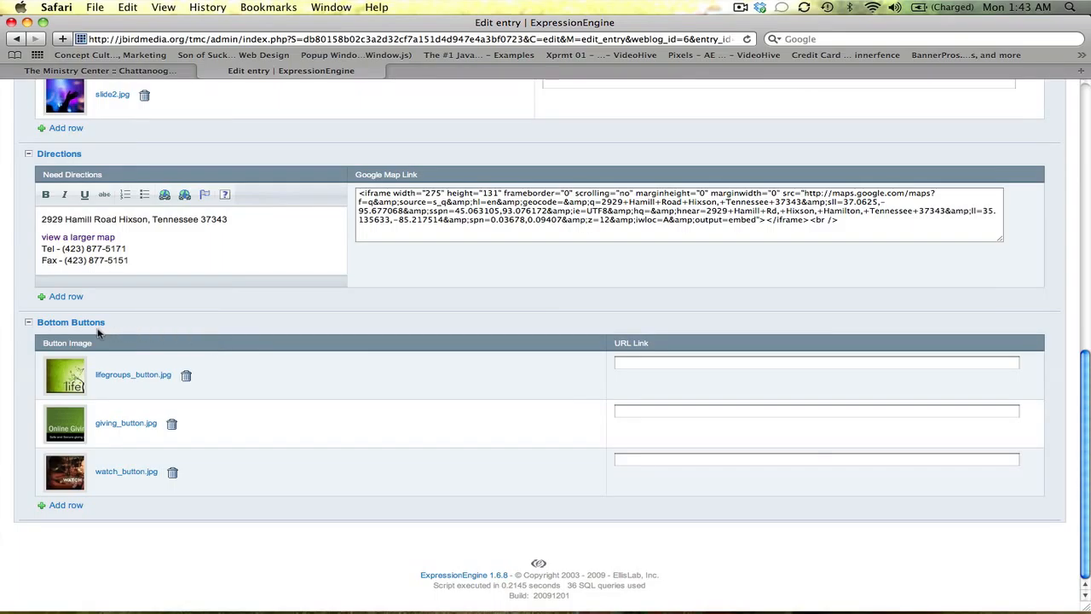
pyautogui.click(108, 375)
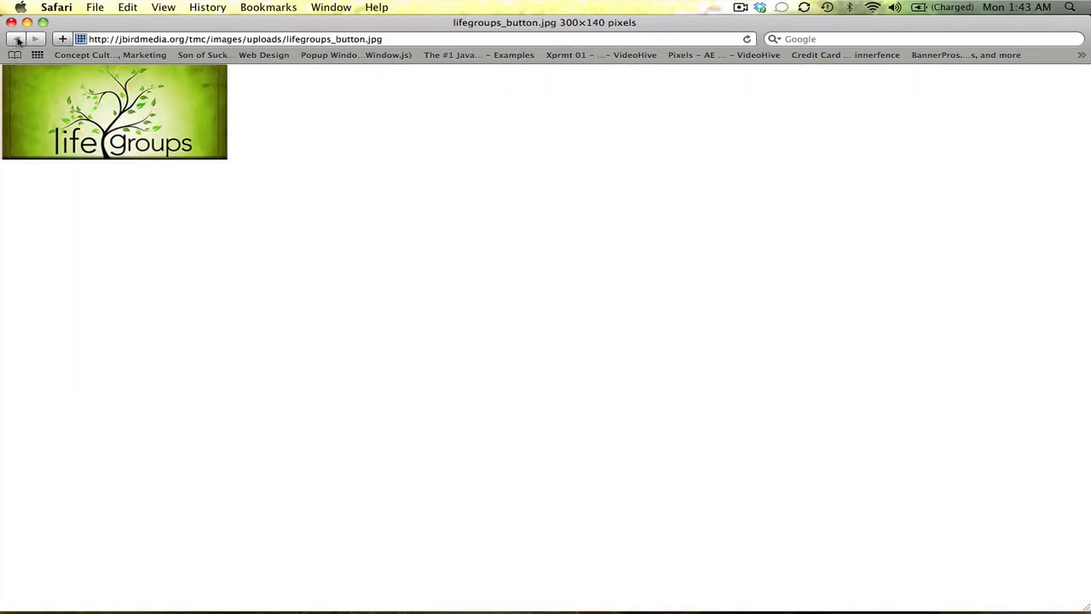
pyautogui.click(16, 39)
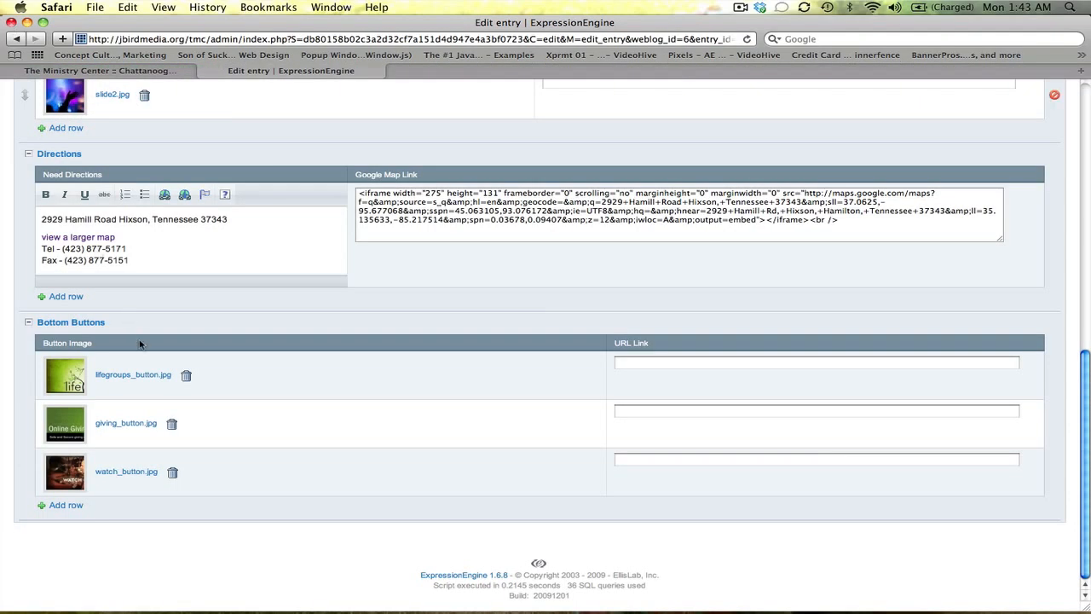
pyautogui.click(636, 364)
pyautogui.click(632, 421)
pyautogui.click(628, 414)
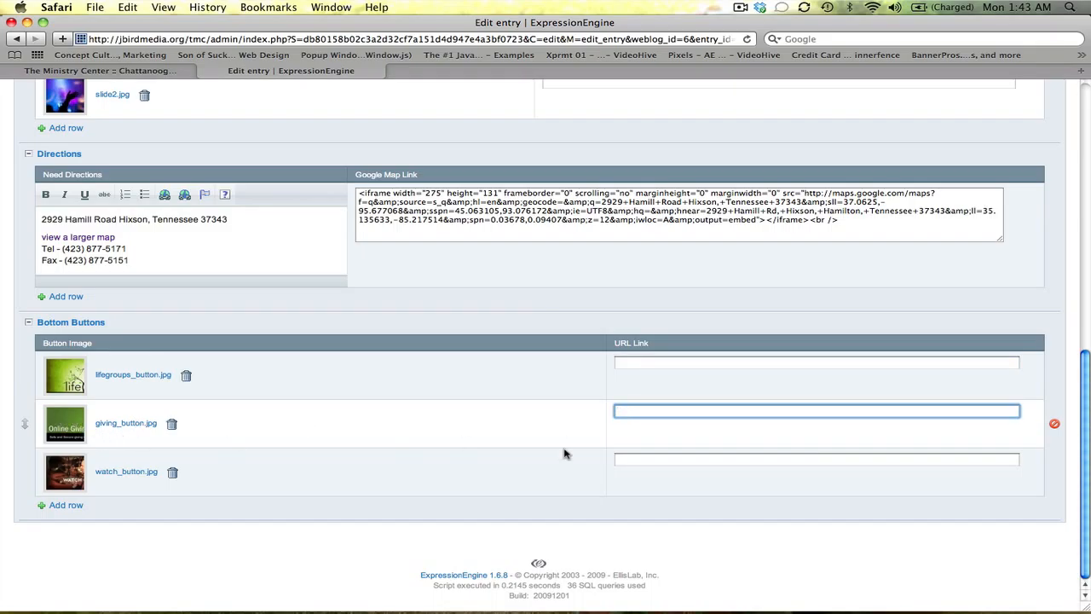
pyautogui.click(645, 459)
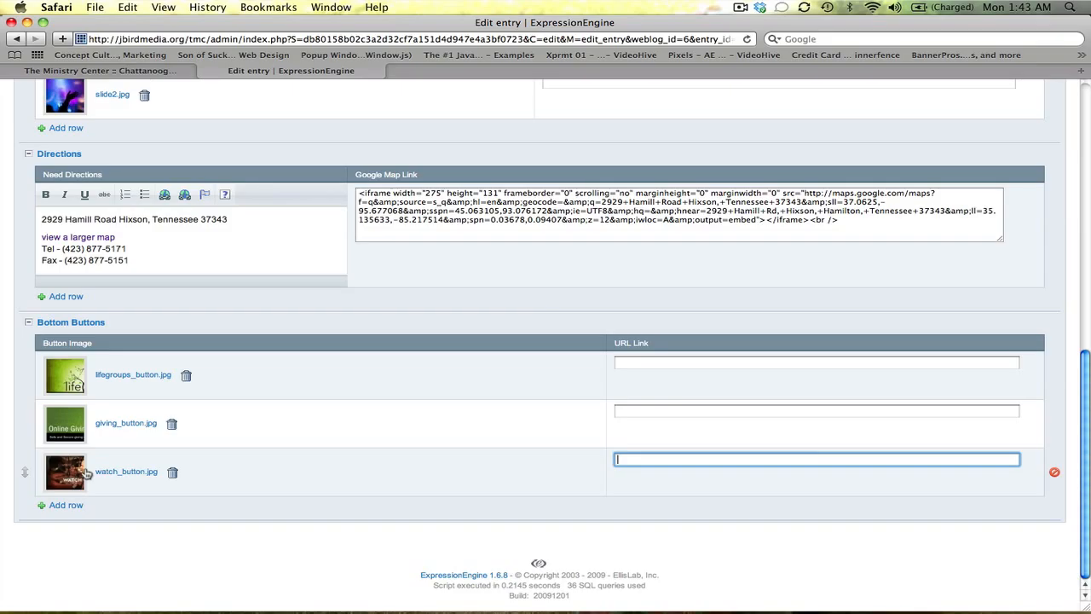
# - Remove lifegroups_button.jpg from the first Bottom Buttons row while leaving it on the site, and open and cancel the upload file chooser
pyautogui.click(188, 377)
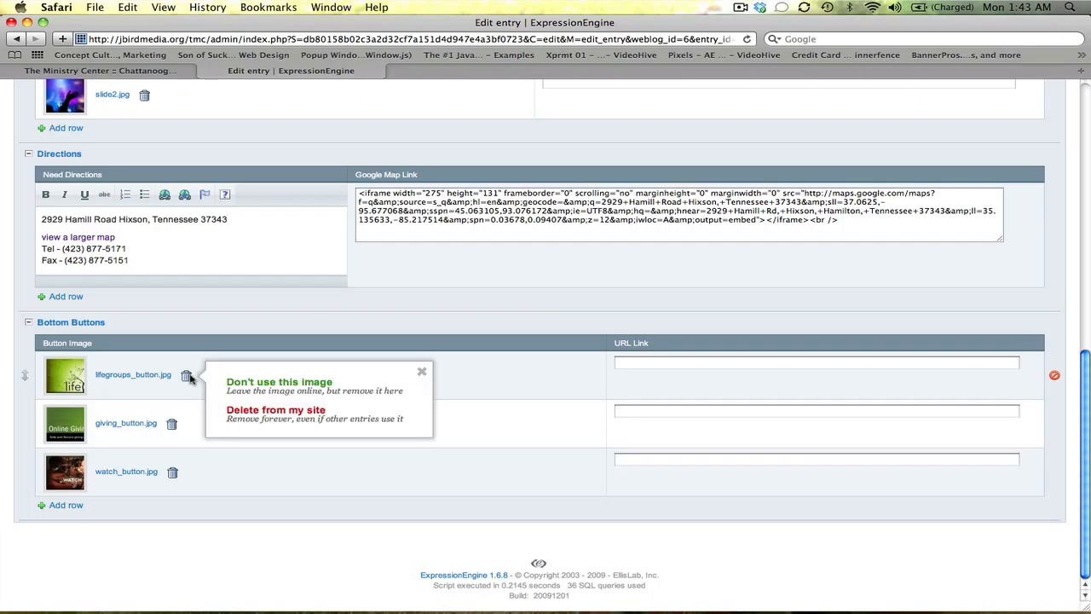
pyautogui.click(247, 383)
pyautogui.click(96, 374)
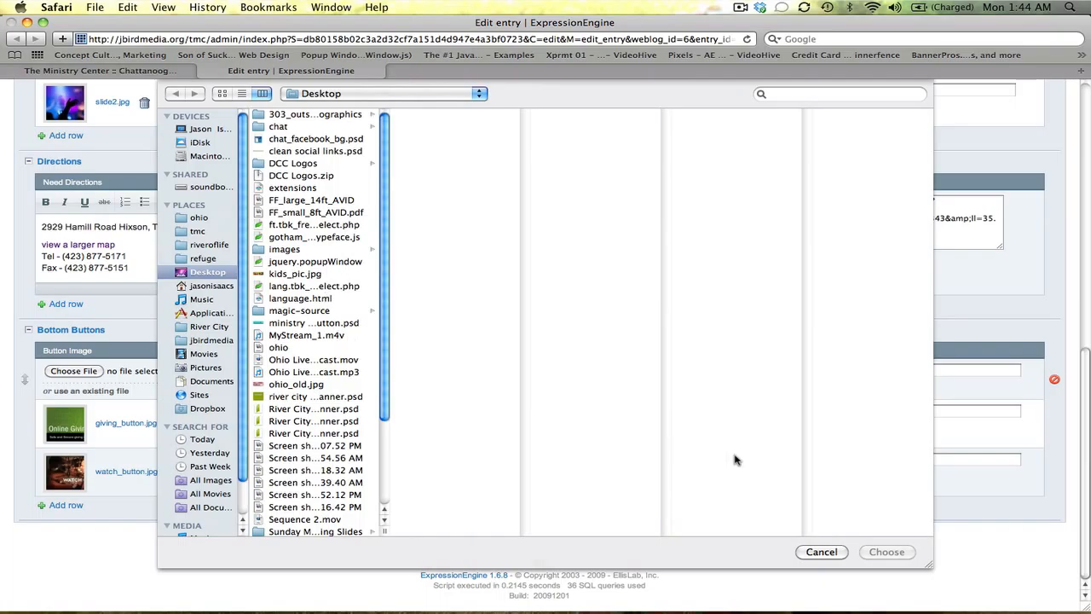
pyautogui.click(821, 551)
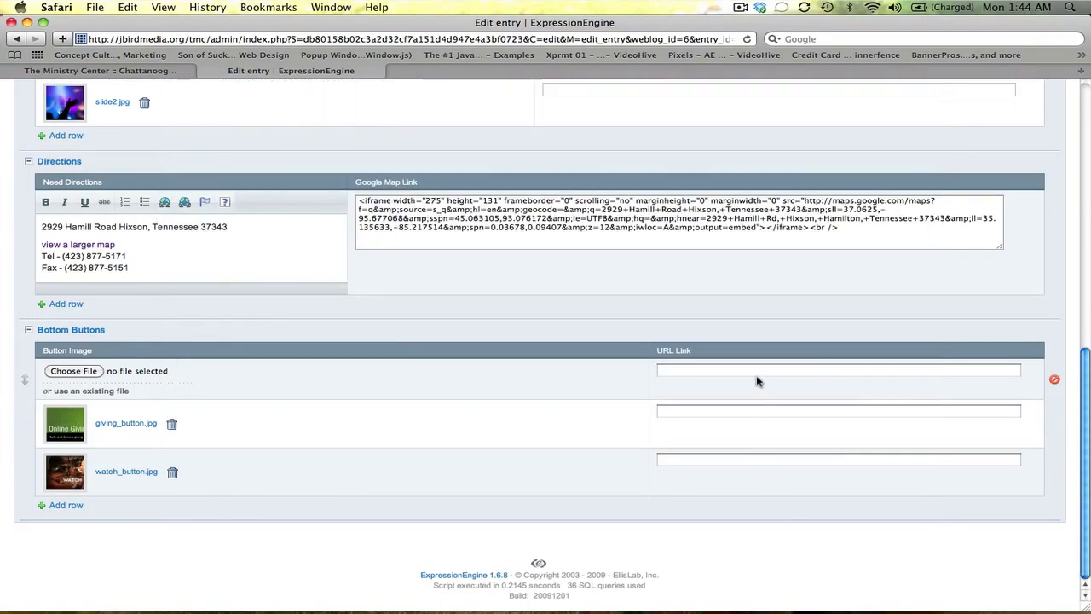
# - Go through the empty URL Link fields of the three Bottom Buttons rows without entering a link
pyautogui.click(750, 373)
pyautogui.click(730, 412)
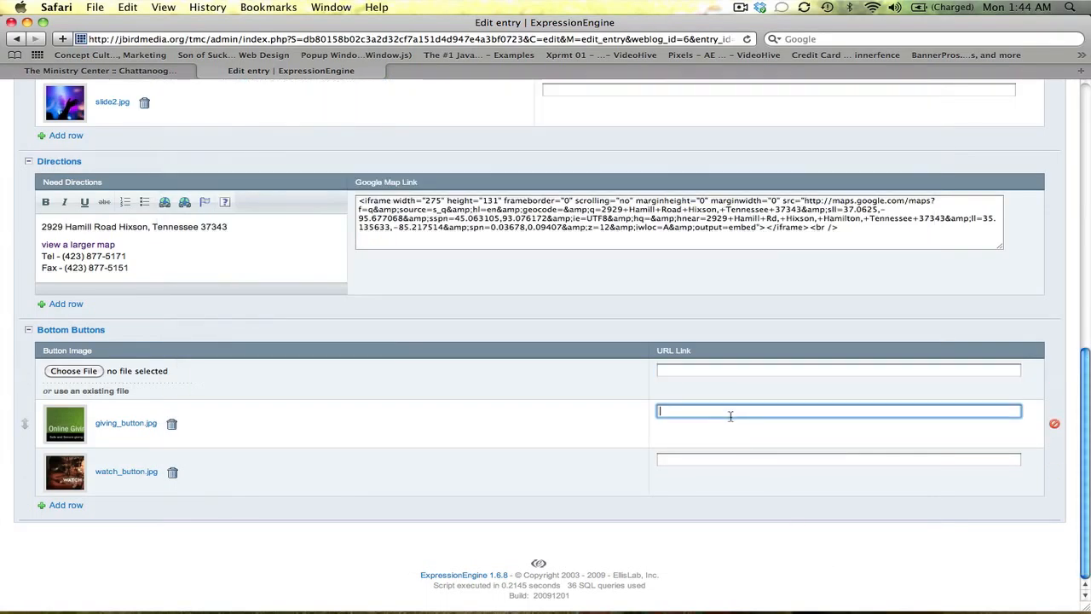
pyautogui.click(723, 460)
pyautogui.click(693, 412)
pyautogui.click(699, 373)
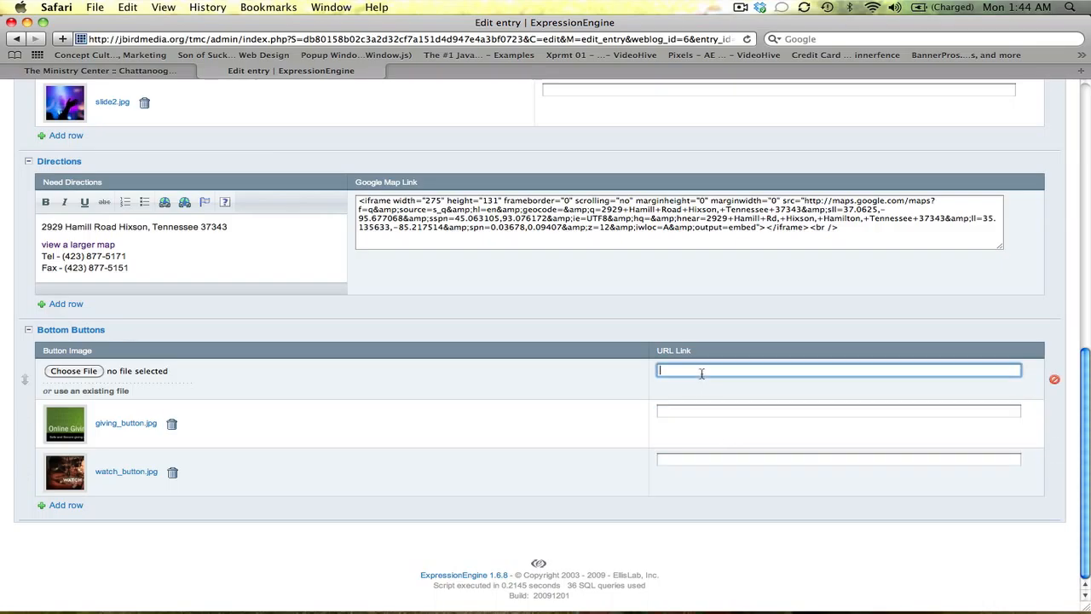
# - Assign the existing file lifegroups_button.jpg to the first Bottom Buttons row and update the Homepage entry
pyautogui.click(119, 392)
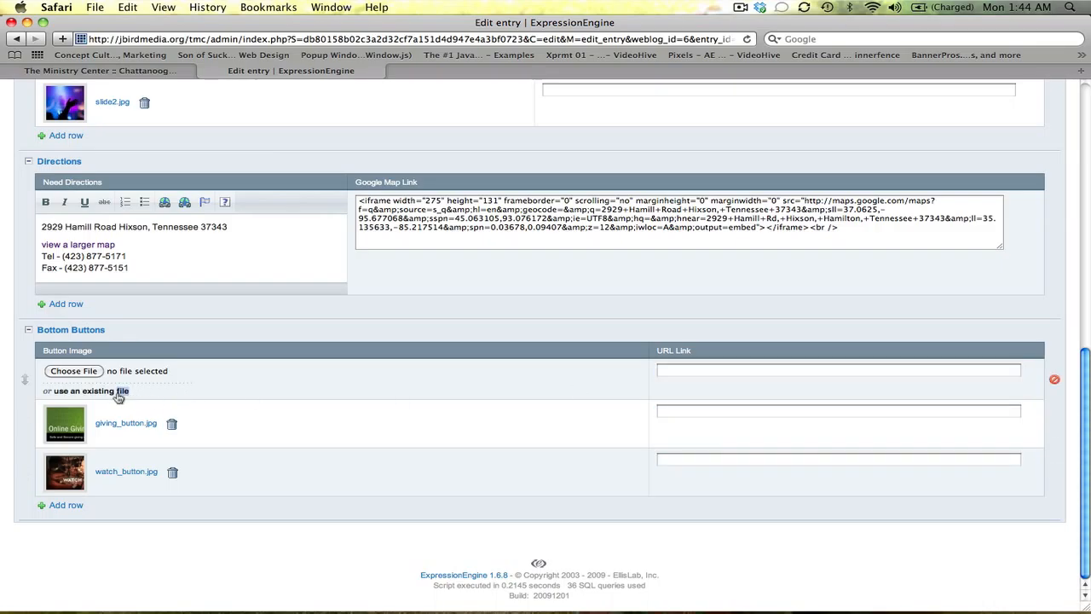
pyautogui.click(119, 373)
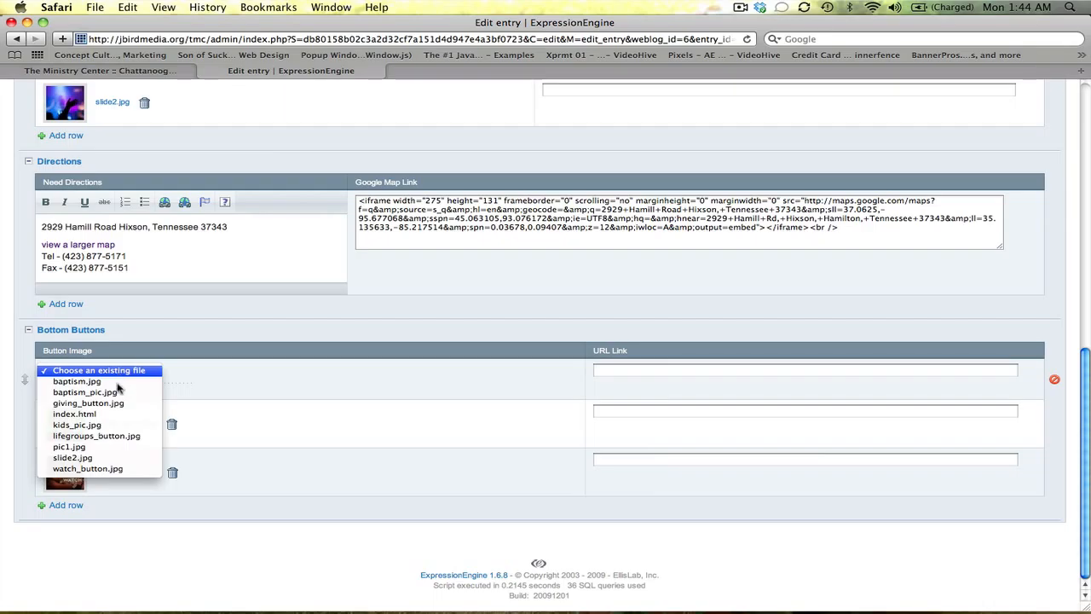
pyautogui.click(115, 437)
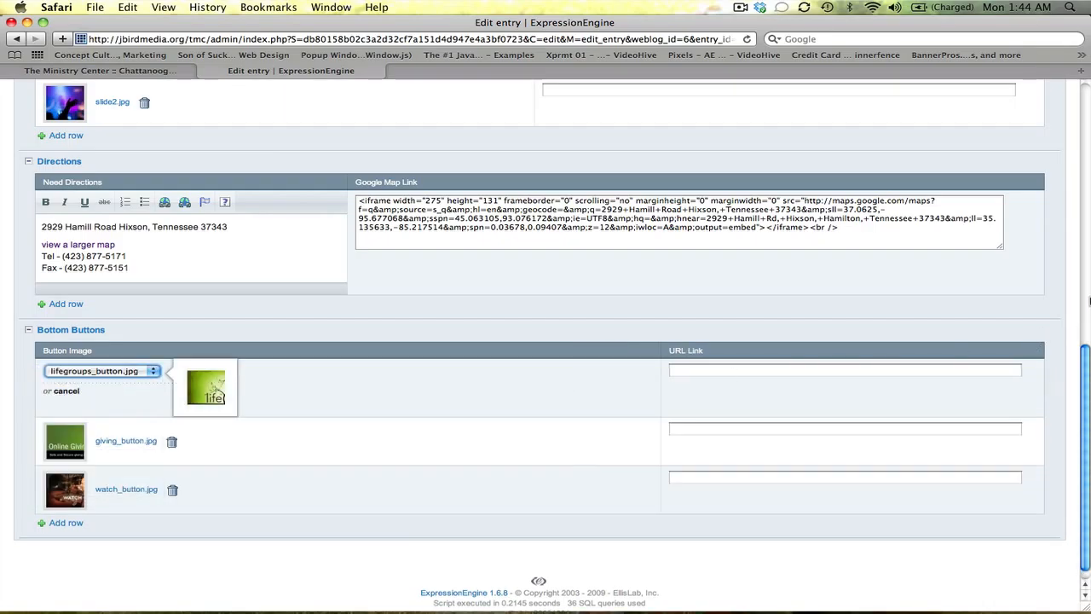
pyautogui.scroll(-1, 1087, 374)
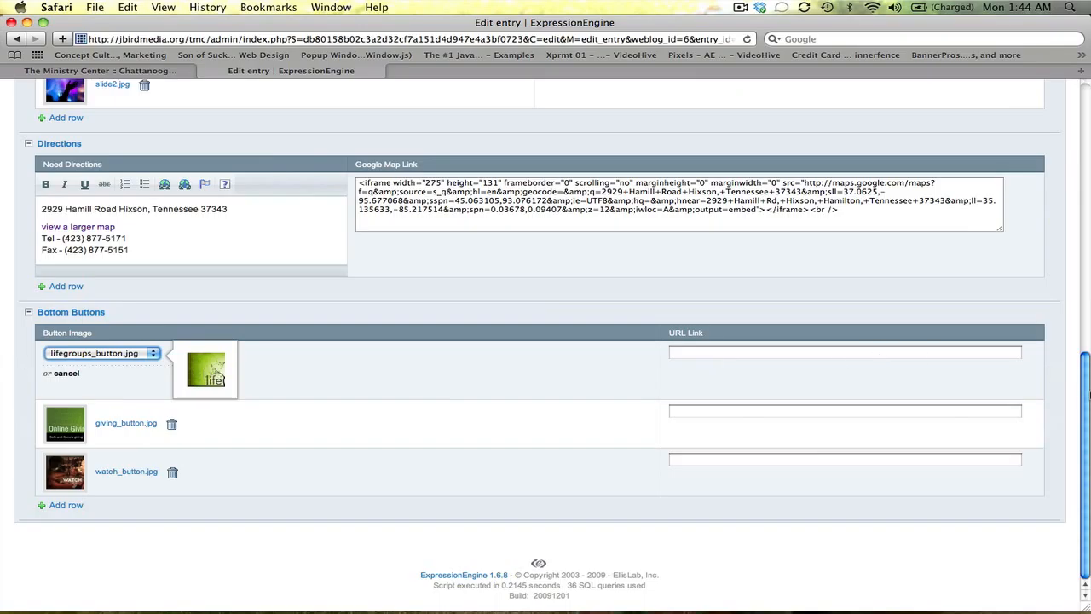
pyautogui.moveTo(1086, 396); pyautogui.dragTo(1068, 119)
pyautogui.click(983, 216)
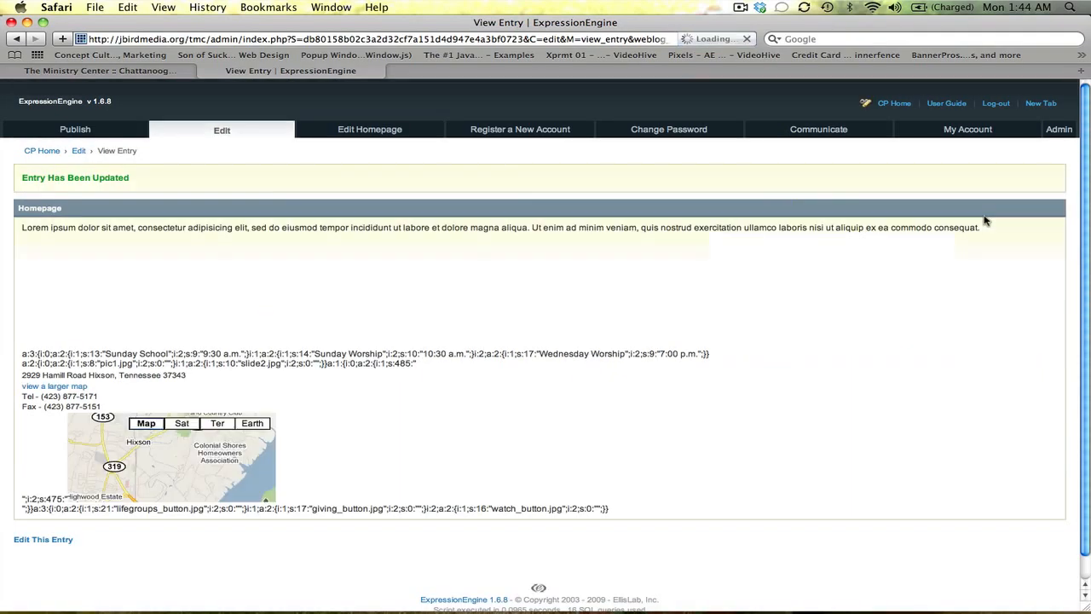
# - Switch to the live Ministry Center homepage and review its bottom buttons, directions and slideshow
pyautogui.click(153, 72)
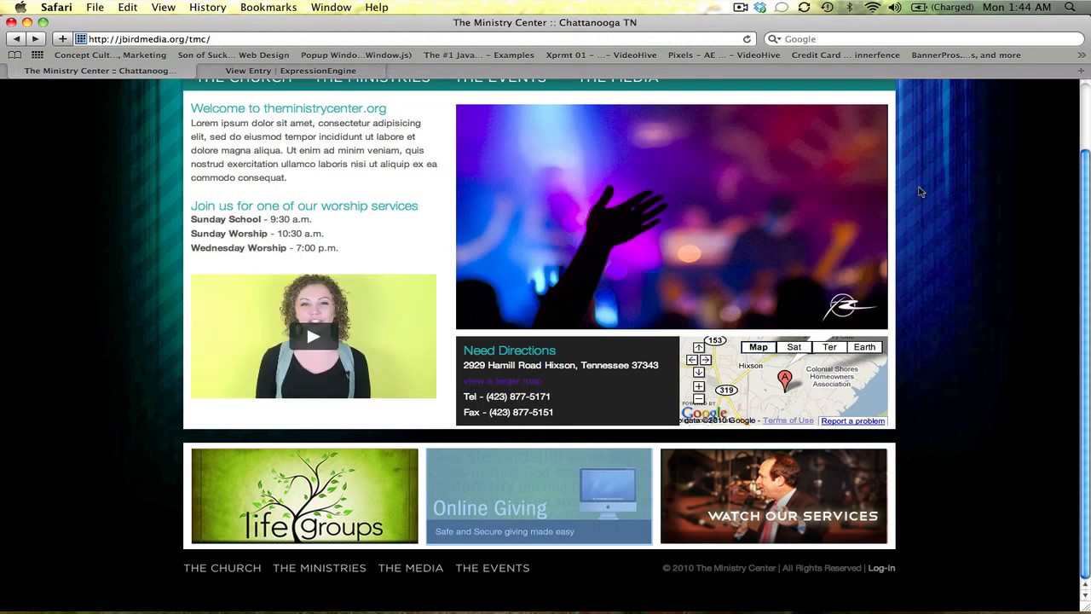
pyautogui.moveTo(1087, 211)
pyautogui.mouseDown()
pyautogui.moveTo(1087, 136)
pyautogui.moveTo(1084, 199)
pyautogui.mouseUp()
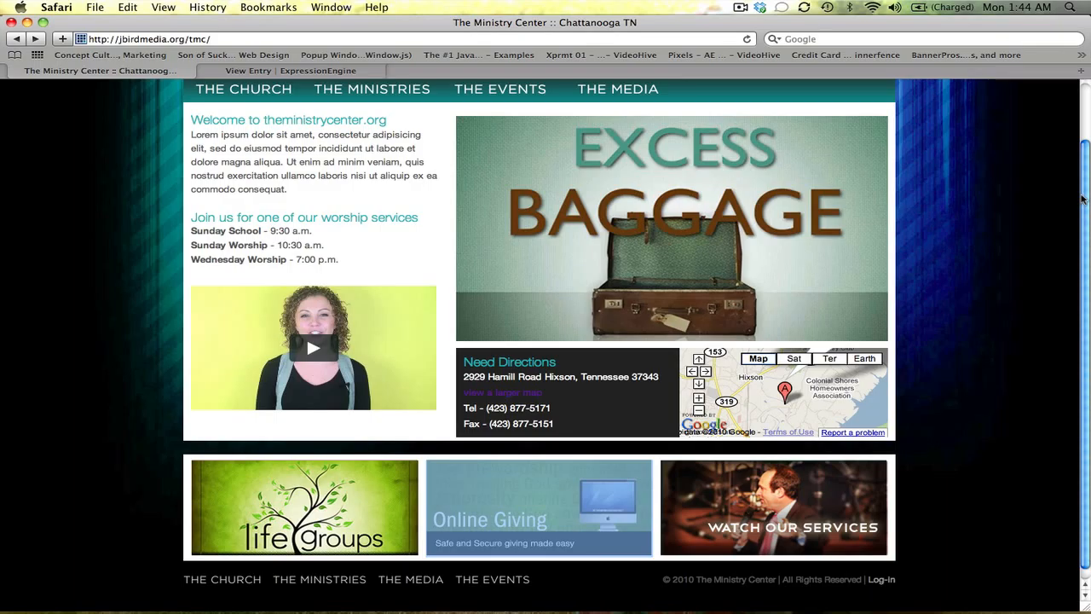
pyautogui.moveTo(1083, 199); pyautogui.dragTo(1085, 170)
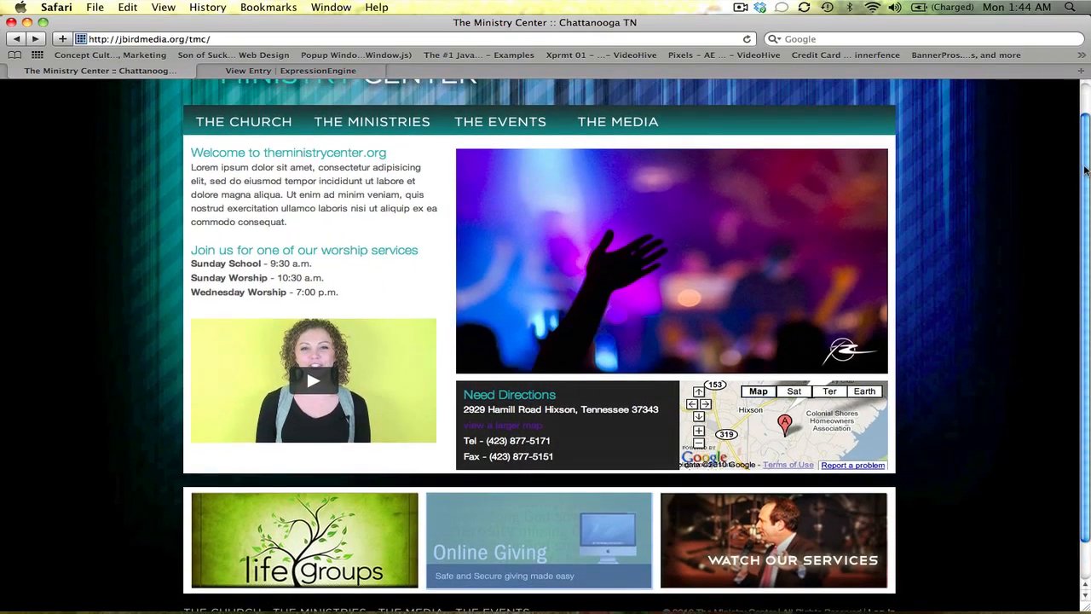